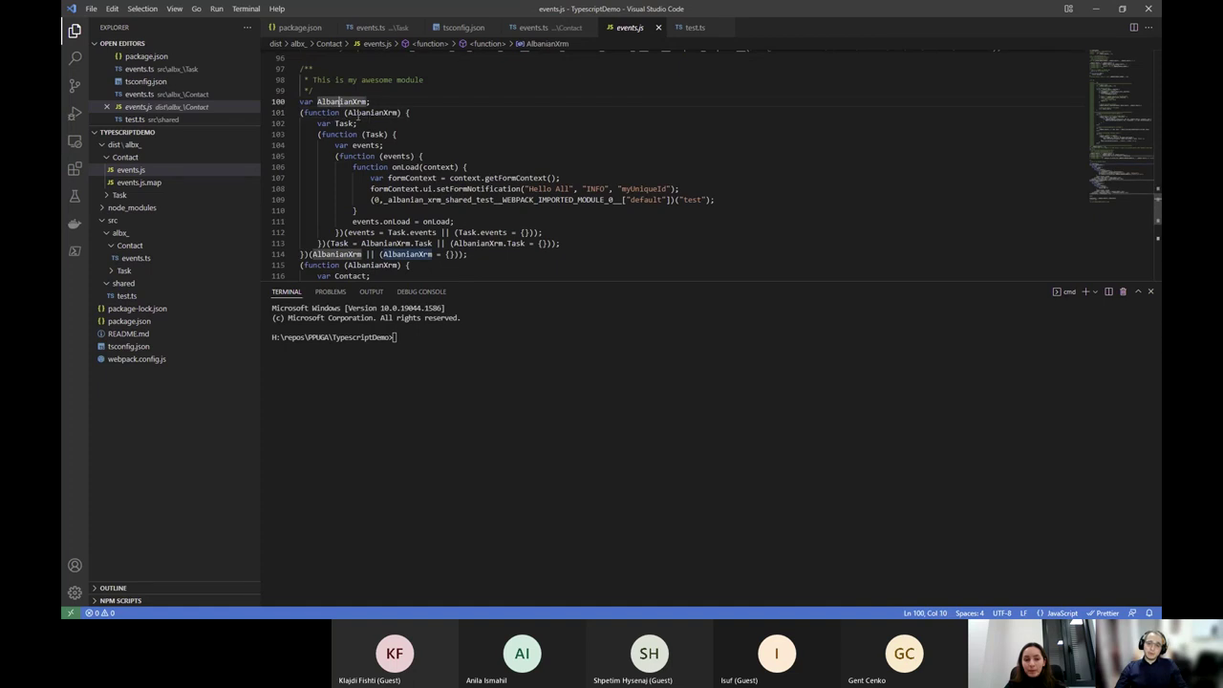
# Examine the AlbanianXrm namespace wrapper functions and the nested Task variable in the compiled Contact events.js
pyautogui.click(357, 113)
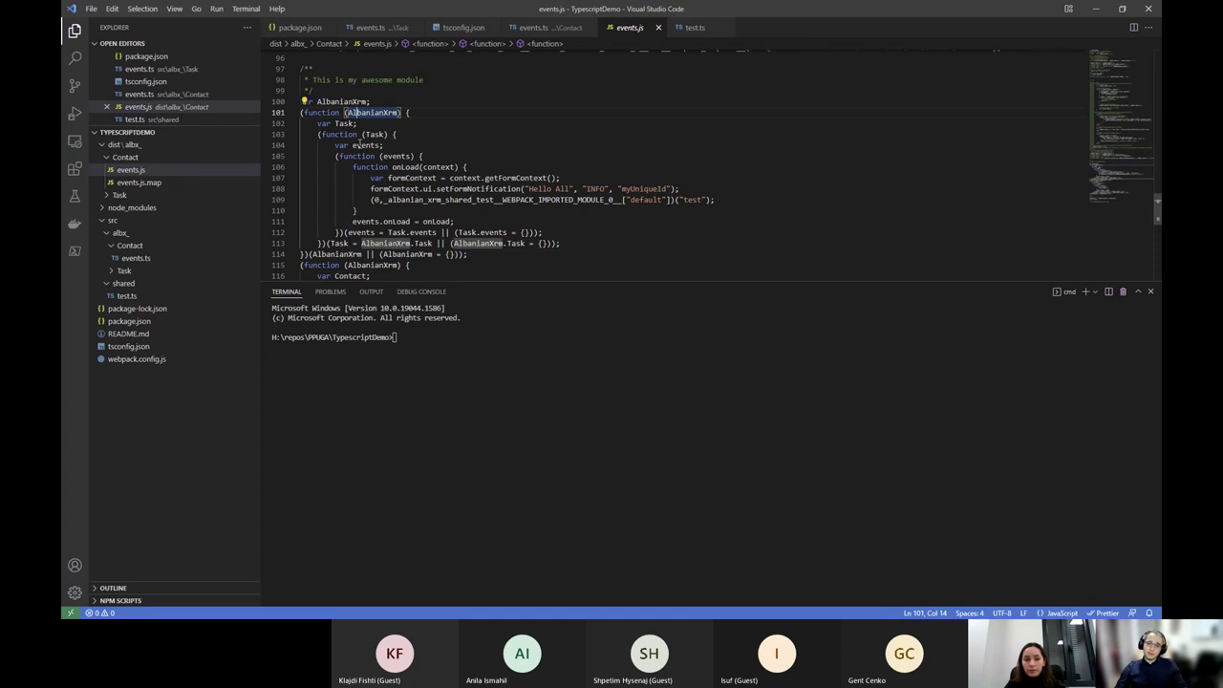
pyautogui.moveTo(300, 113); pyautogui.dragTo(388, 233)
pyautogui.moveTo(312, 254); pyautogui.dragTo(460, 254)
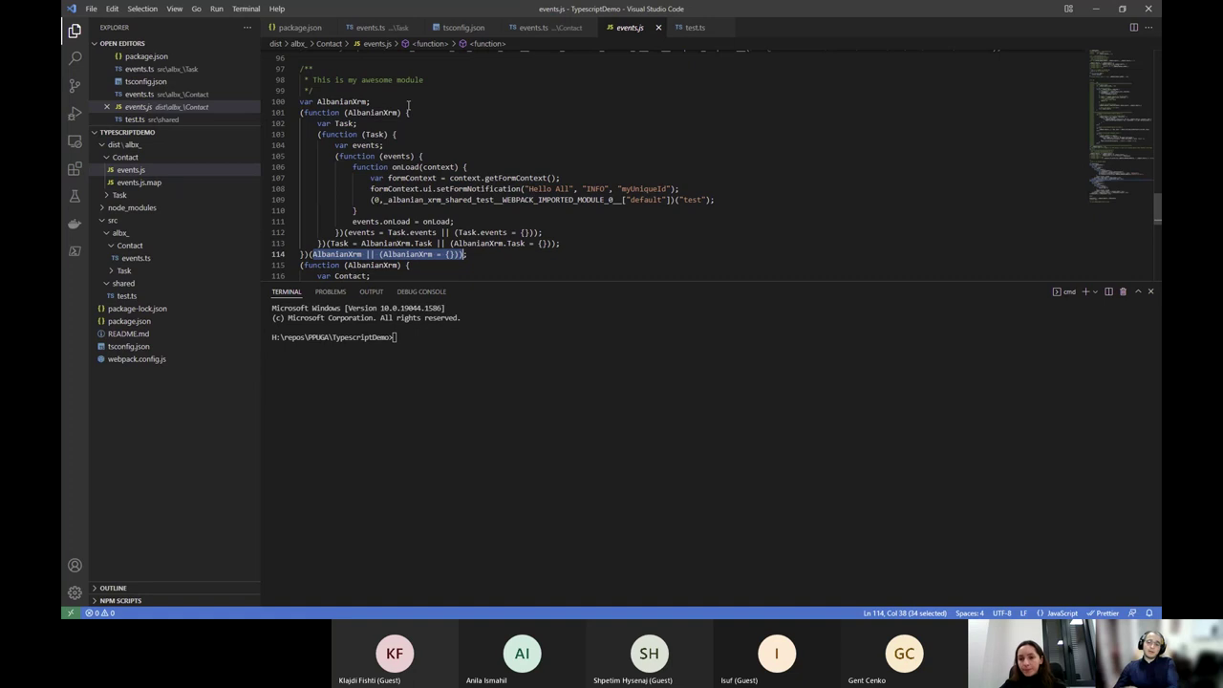
pyautogui.click(344, 254)
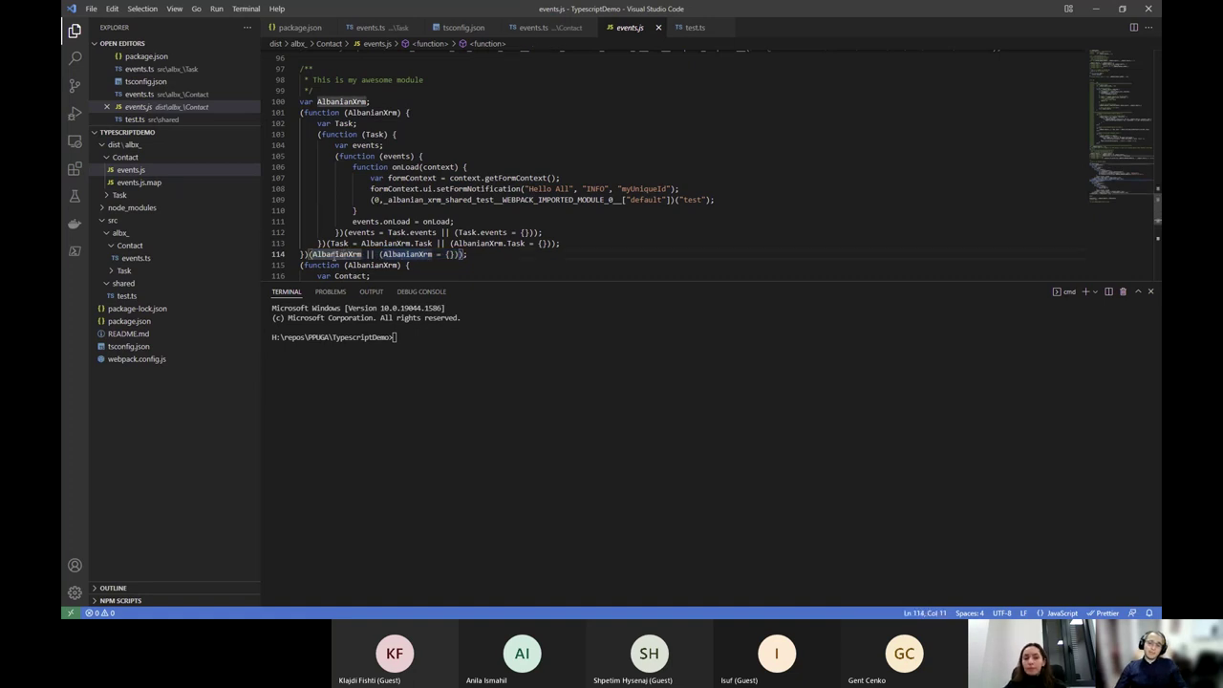
pyautogui.click(343, 123)
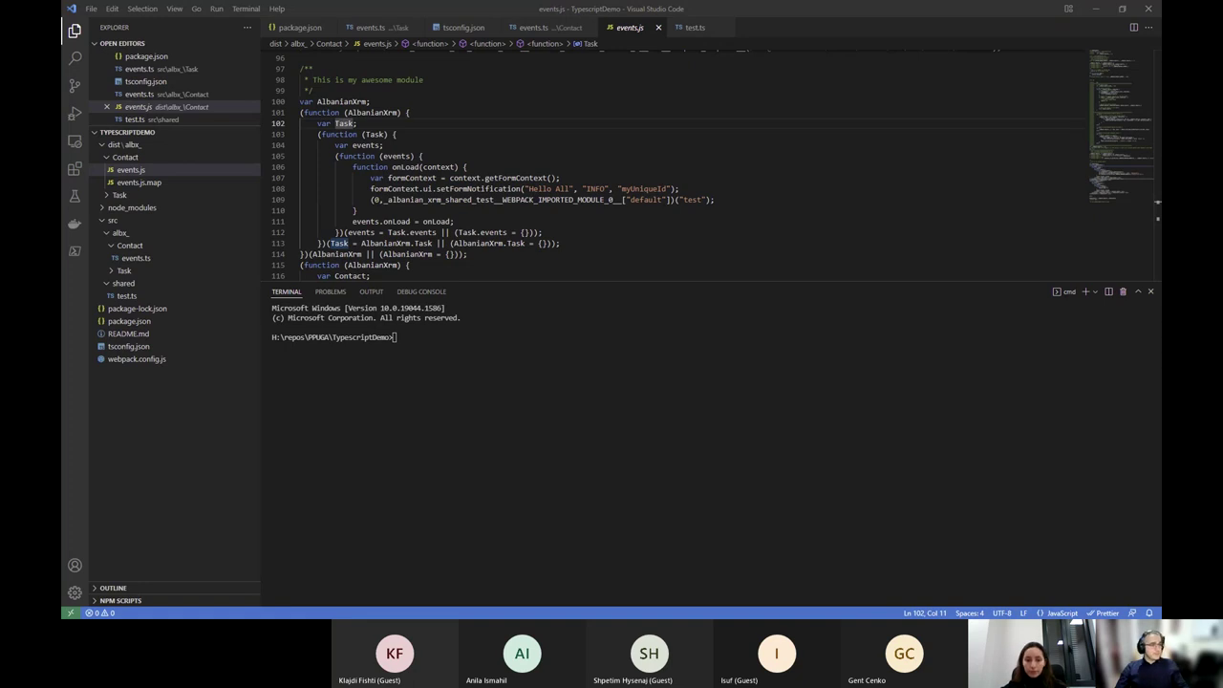
# Switch to XrmToolBox and load the web resources of the PPUGA Demo solution into Webresources Manager
pyautogui.hotkey('alt', 'Tab')
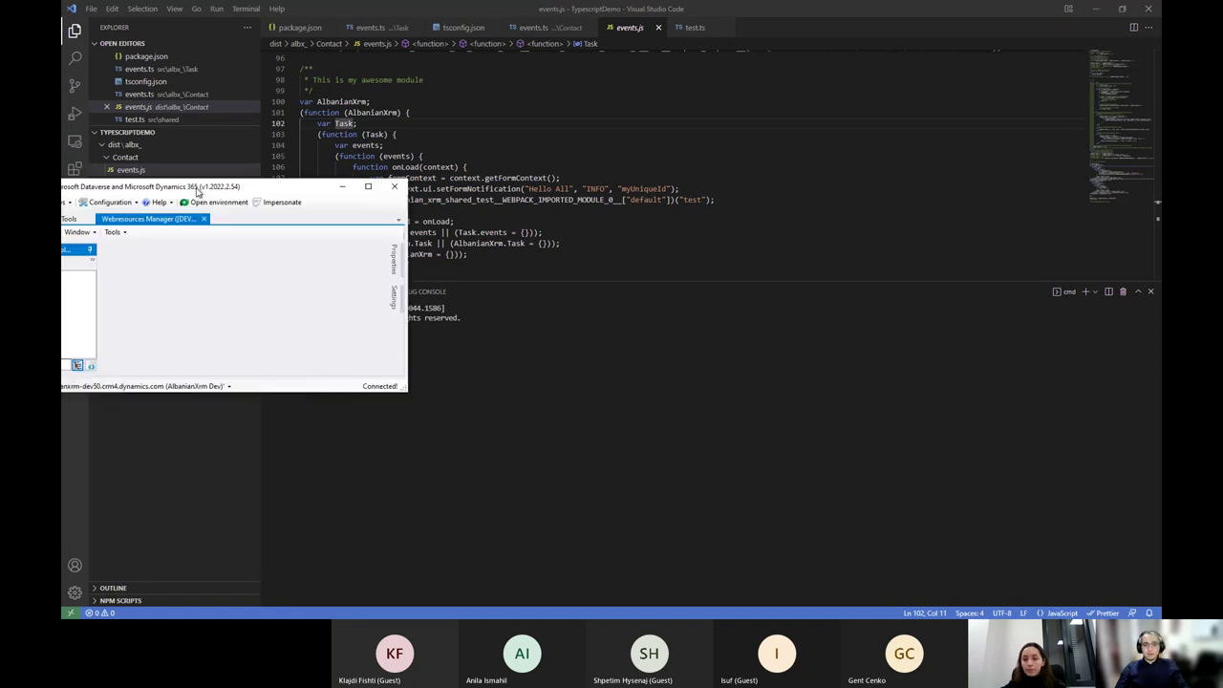
pyautogui.click(706, 205)
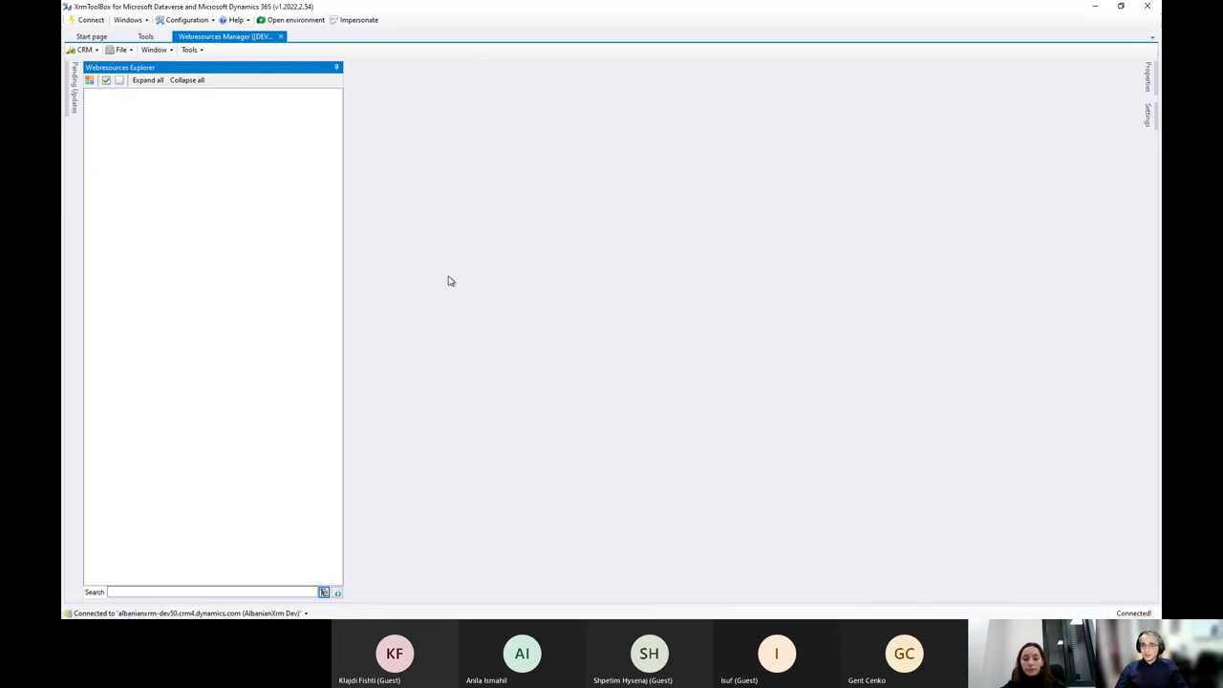
pyautogui.click(84, 48)
pyautogui.click(125, 74)
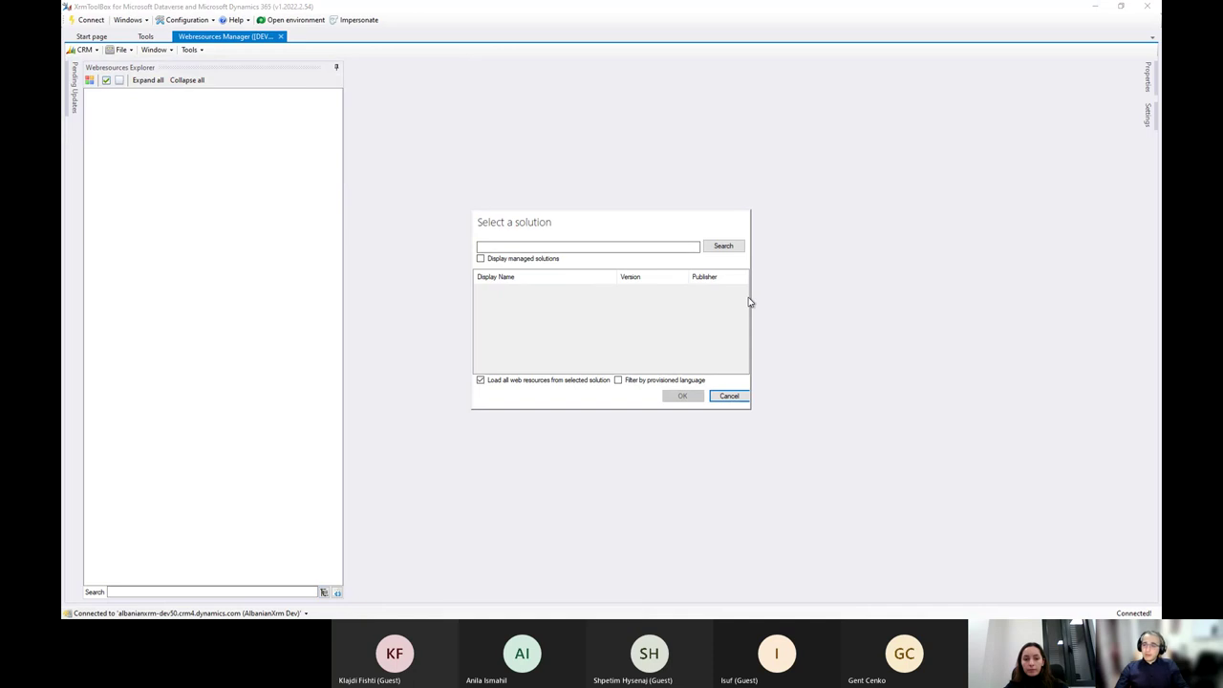
pyautogui.click(531, 348)
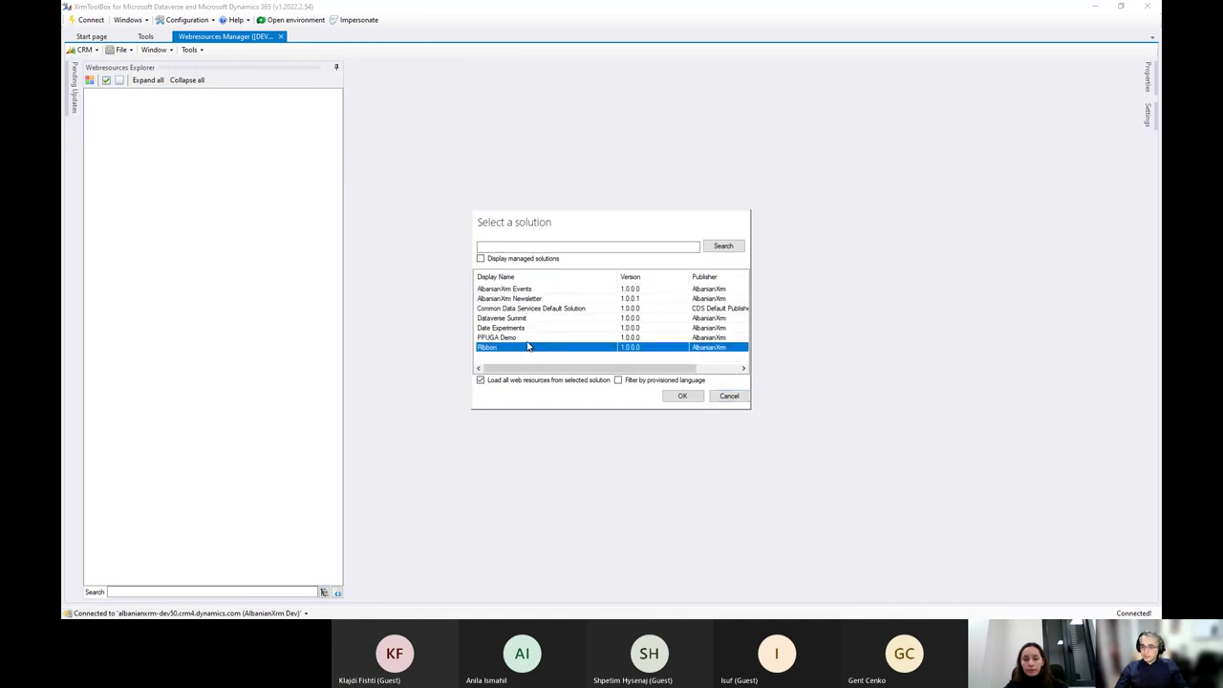
pyautogui.click(527, 341)
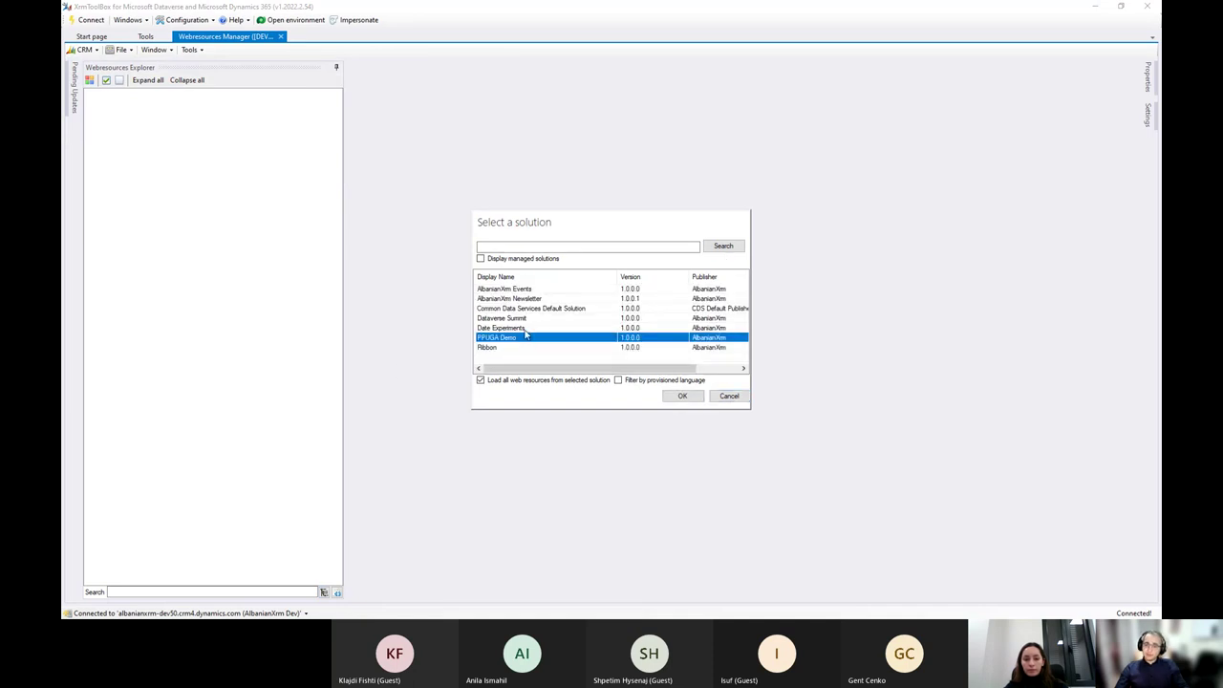
pyautogui.click(691, 396)
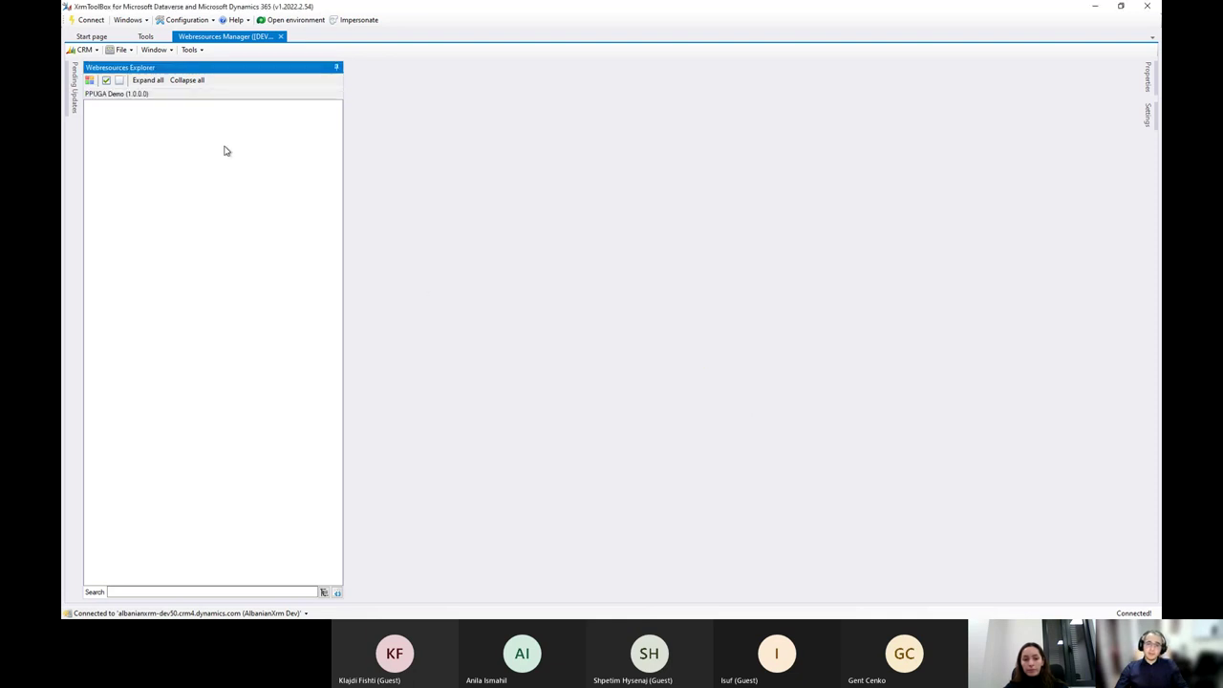
# Create a new web resource root named albx in the PPUGA Demo solution
pyautogui.click(74, 86)
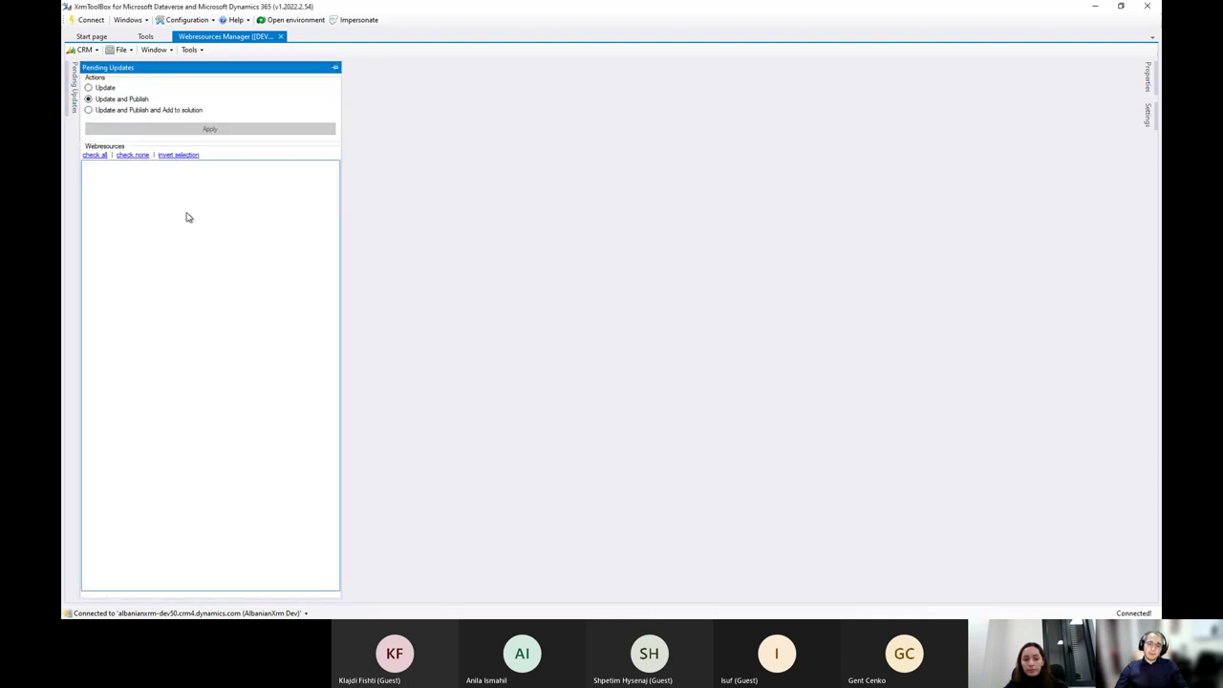
pyautogui.click(91, 82)
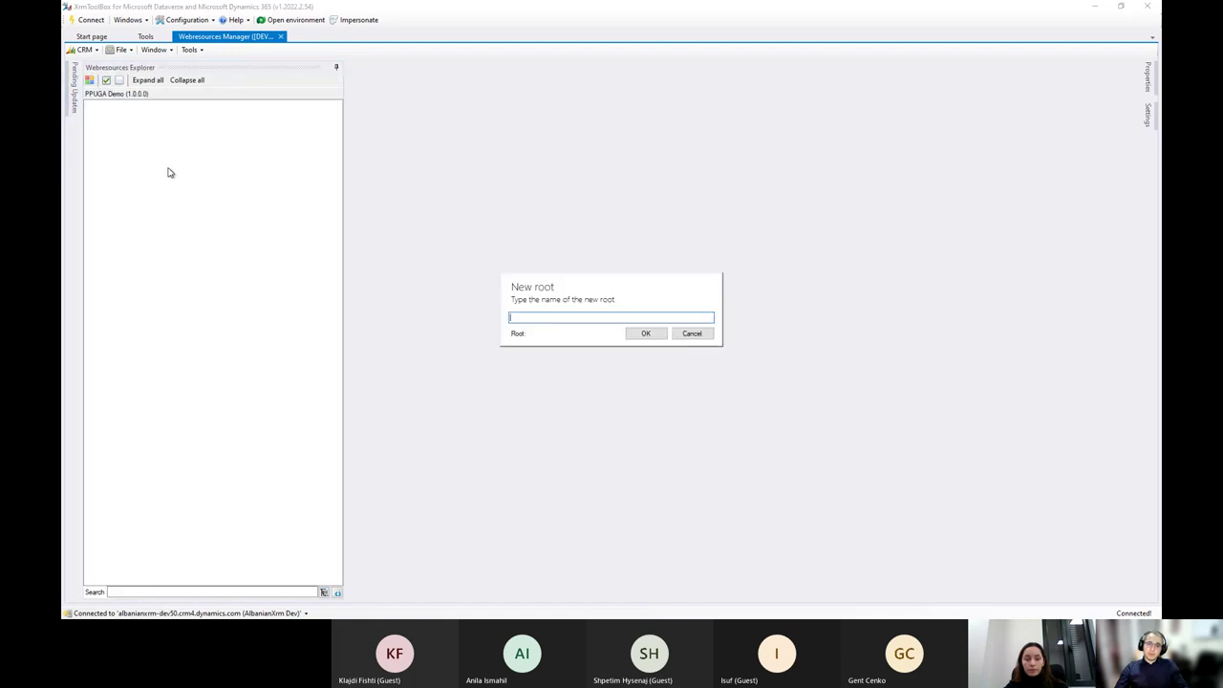
pyautogui.write('albx')
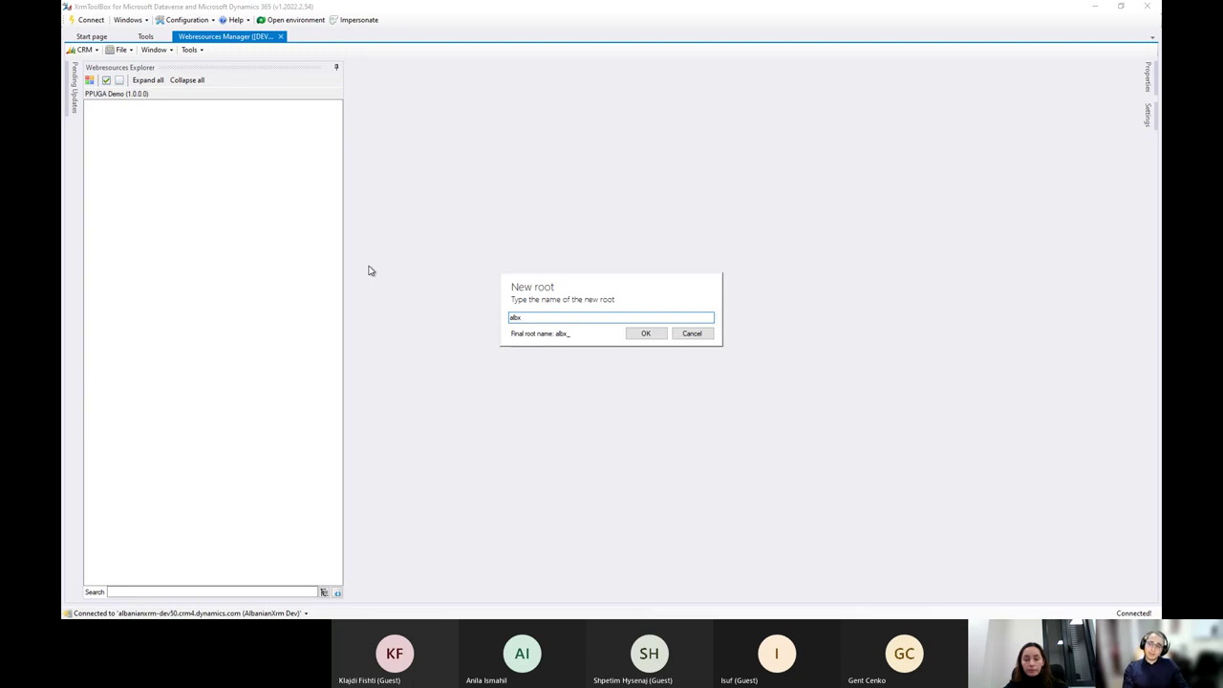
pyautogui.press('Return')
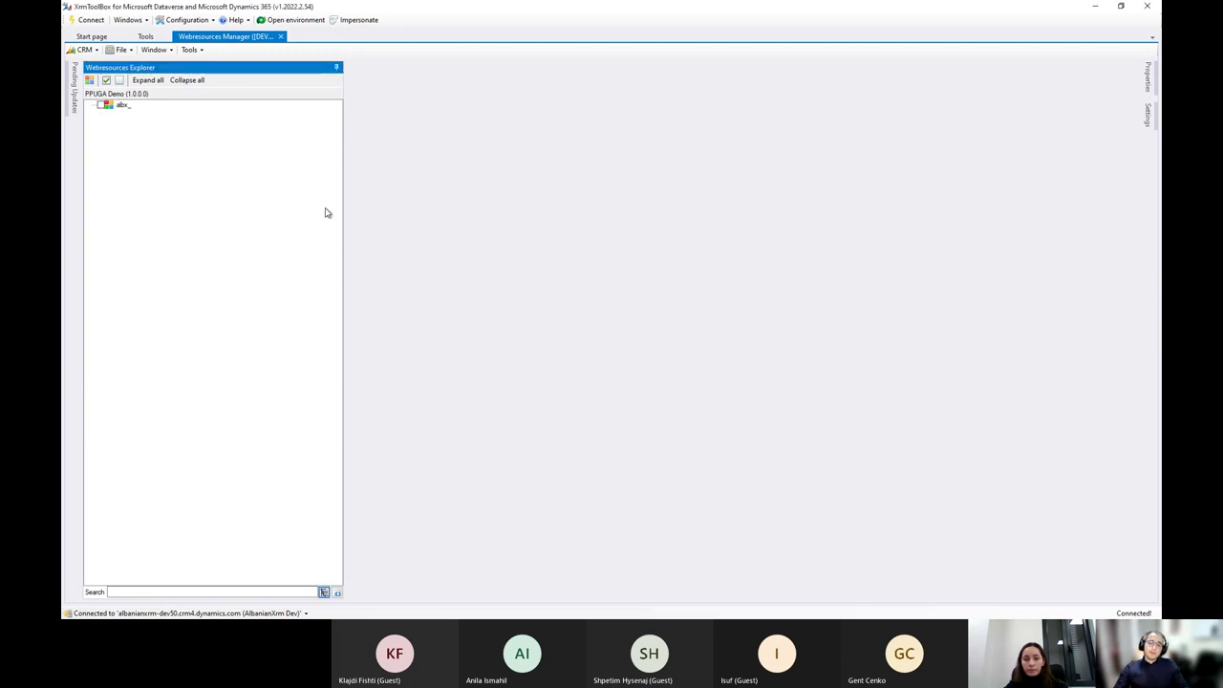
# Update the albx_ root with local files, linking it to the folder H:\repos\PPUGA\TypescriptDemo\dist\albx_
pyautogui.rightClick(123, 108)
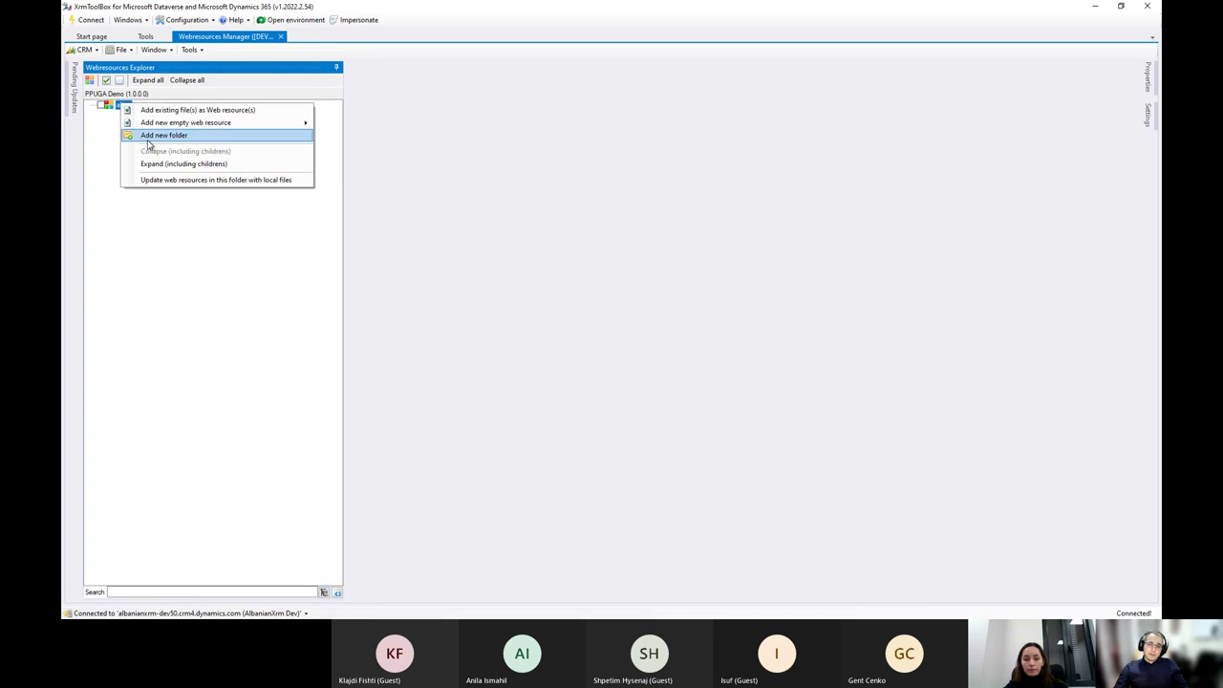
pyautogui.click(205, 181)
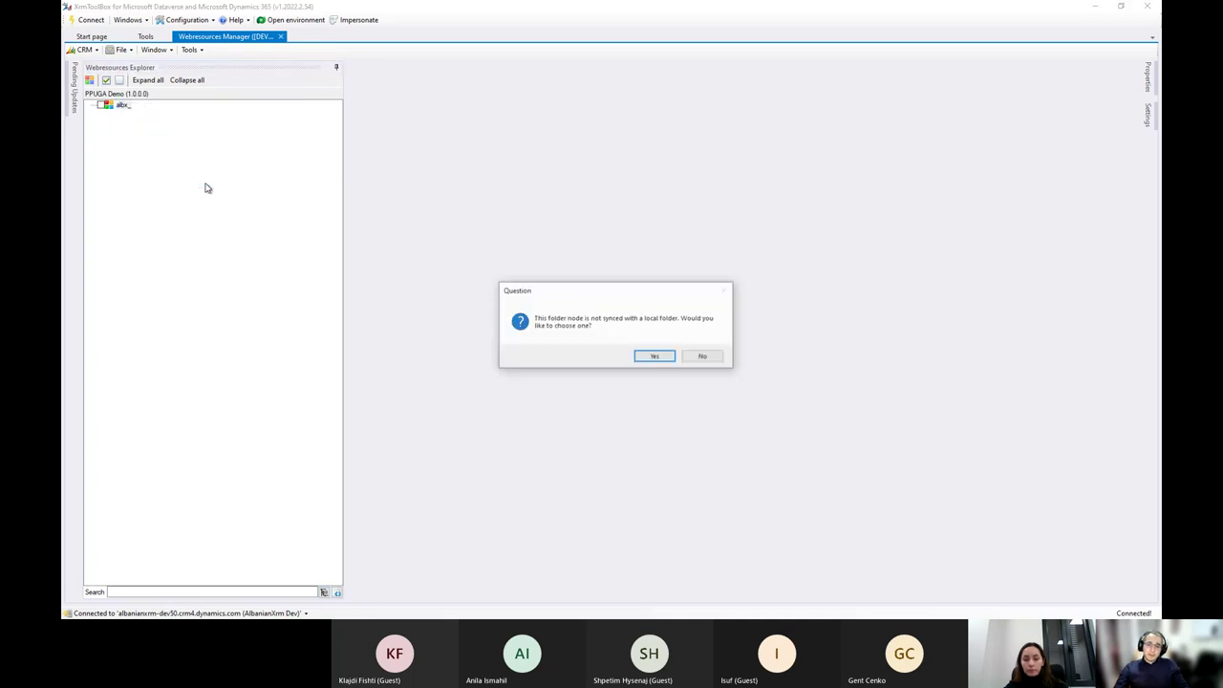
pyautogui.click(656, 357)
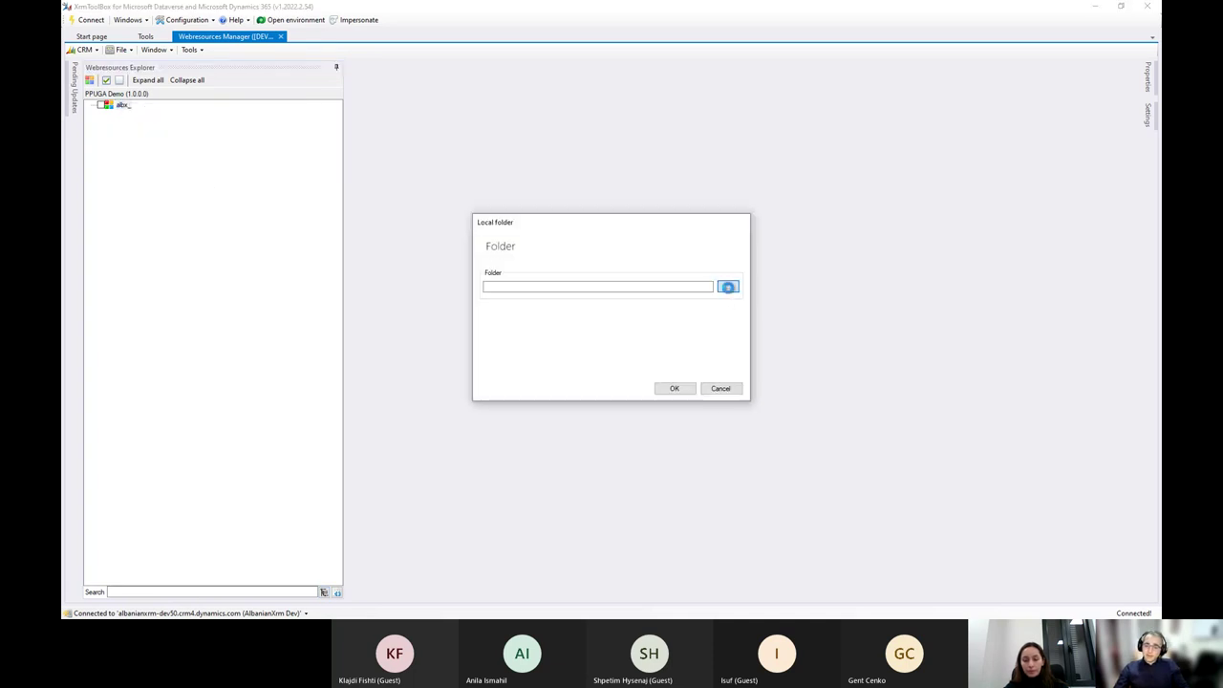
pyautogui.click(728, 286)
pyautogui.press('Escape')
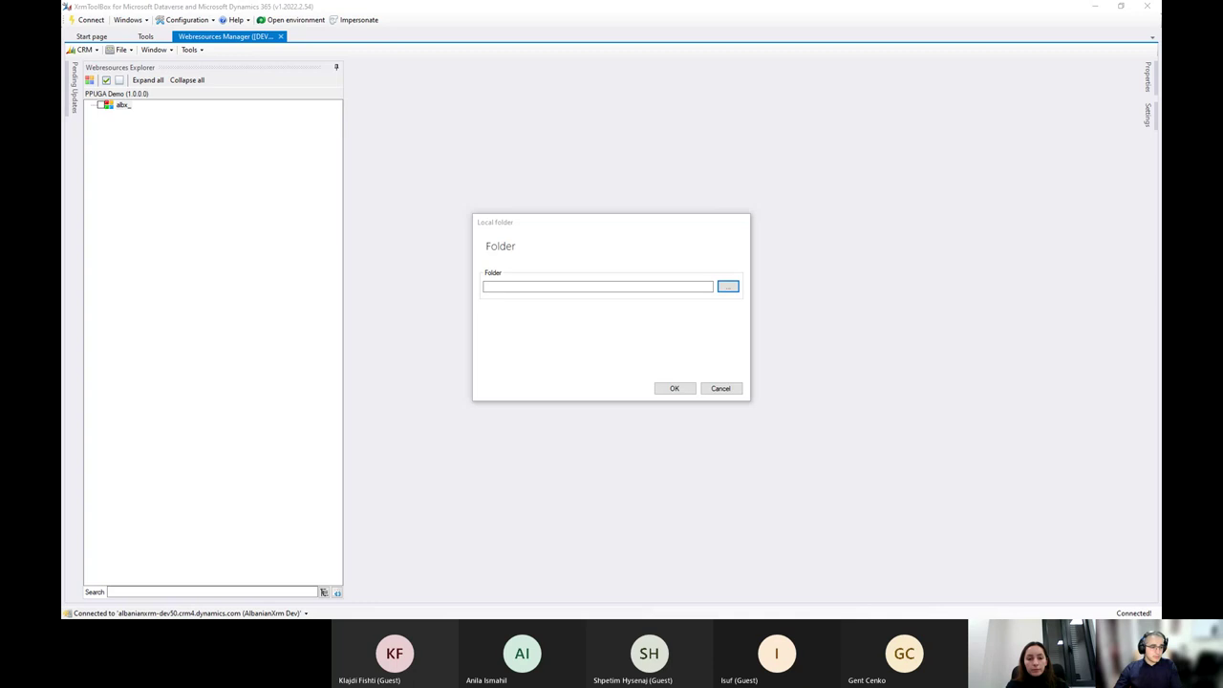
pyautogui.click(608, 317)
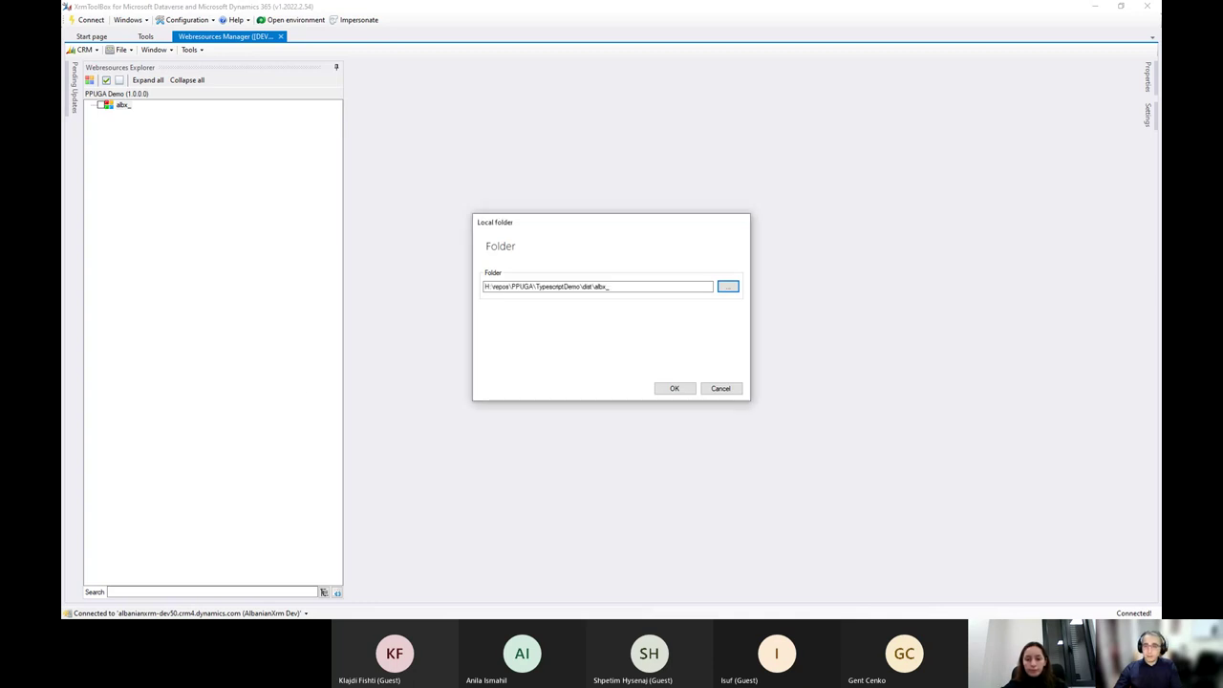
pyautogui.moveTo(658, 286); pyautogui.dragTo(477, 288)
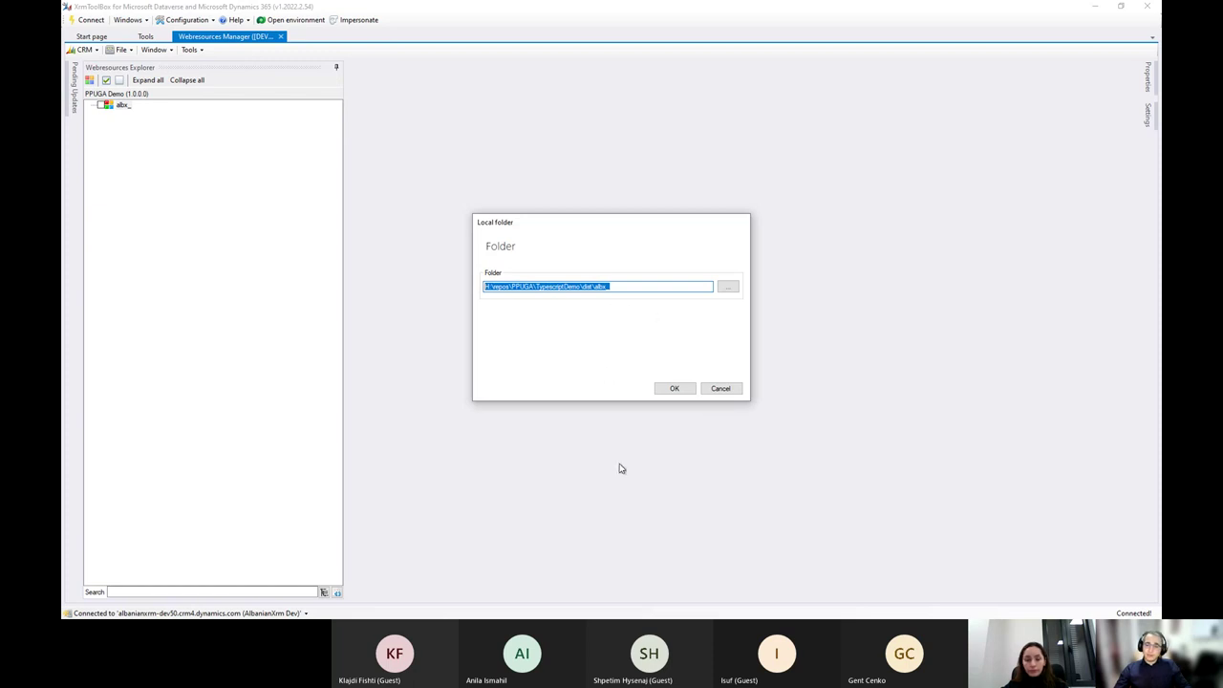
pyautogui.click(685, 389)
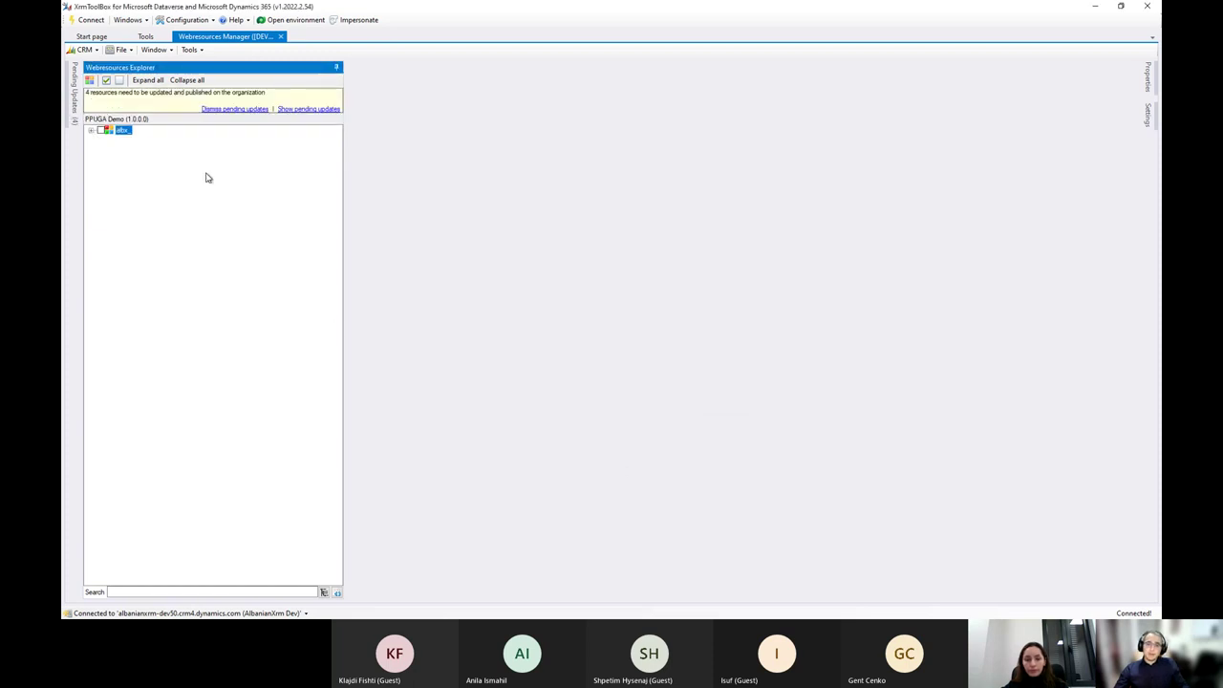
# Expand the albx_ root and its Contact and Task folders to show their files
pyautogui.click(91, 130)
pyautogui.click(101, 140)
pyautogui.click(102, 167)
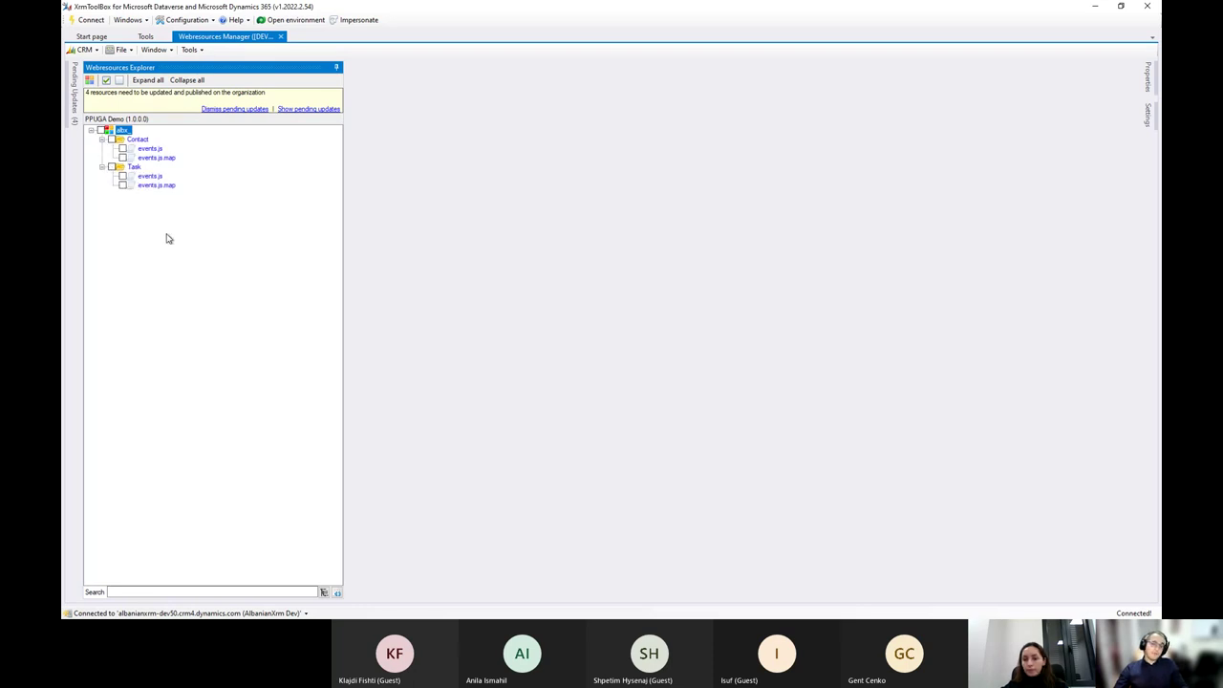
# Switch to Visual Studio Code and examine the outDir setting in tsconfig.json
pyautogui.moveTo(421, 8); pyautogui.dragTo(607, 119)
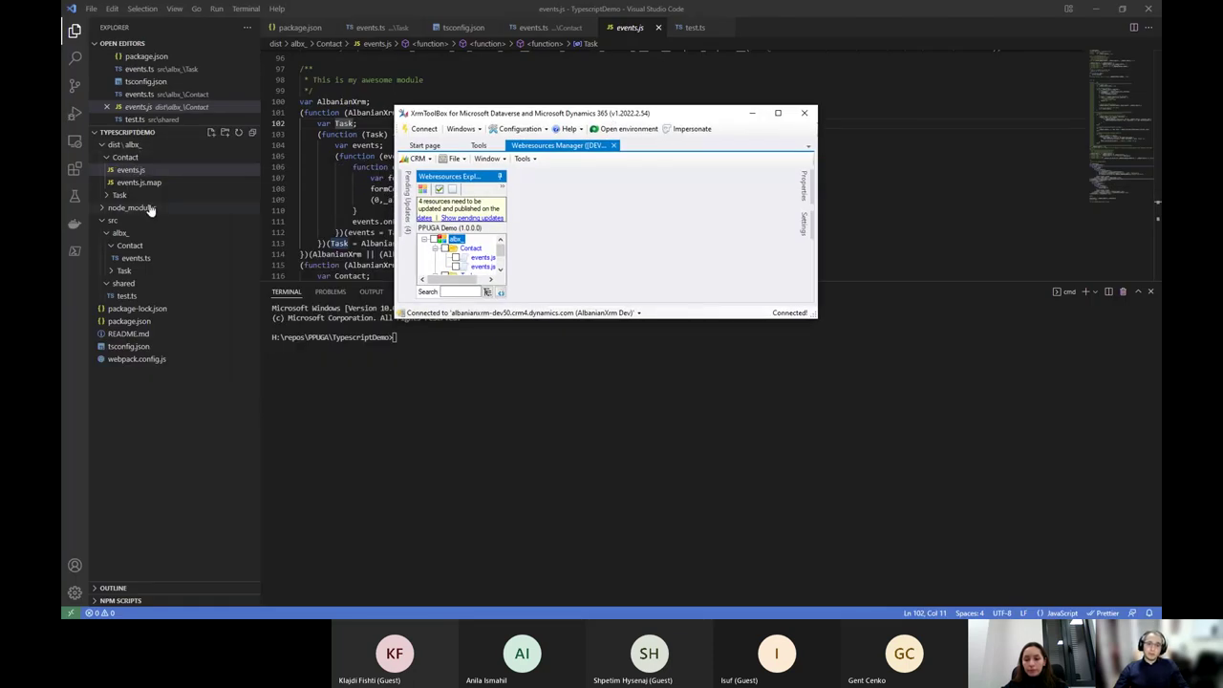
pyautogui.click(142, 370)
pyautogui.click(128, 346)
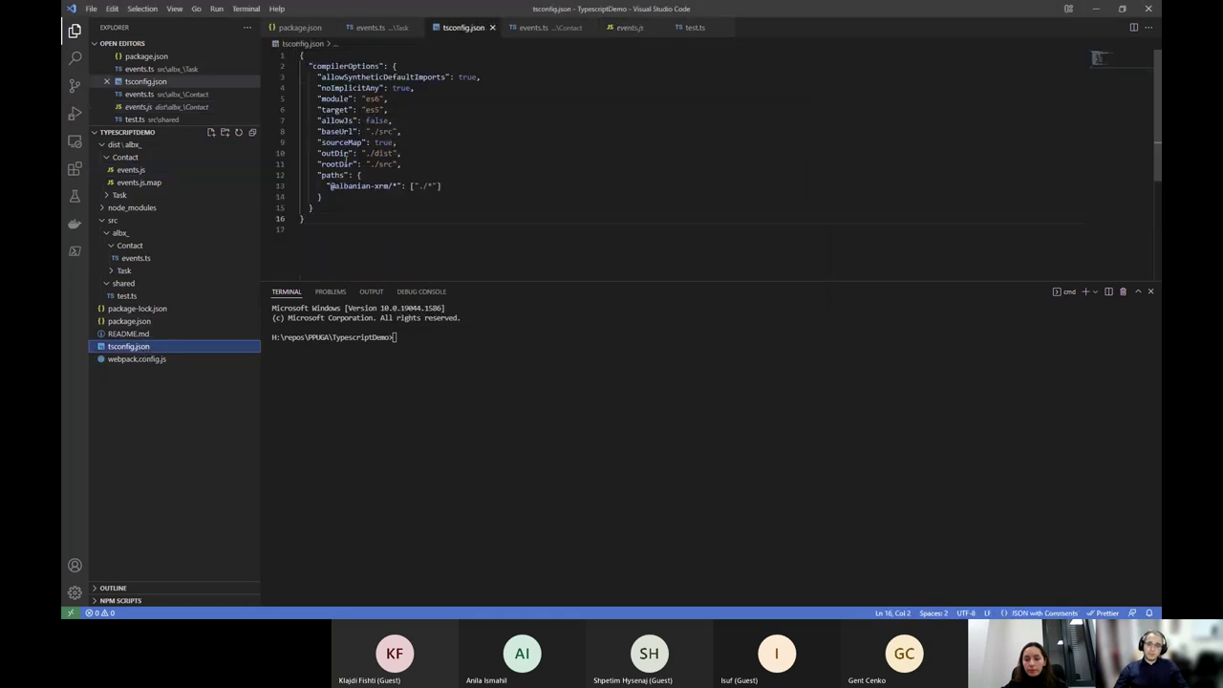
pyautogui.moveTo(318, 153); pyautogui.dragTo(402, 153)
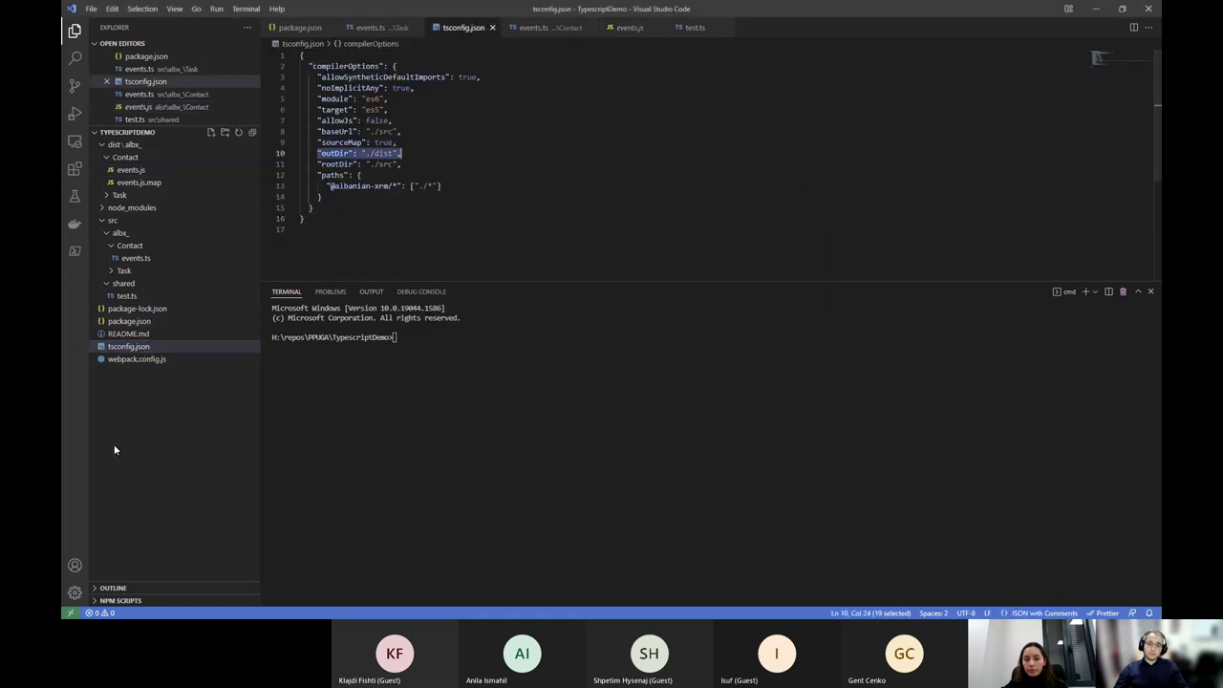
# Review the loader rules, output path and source map plugin settings in webpack.config.js
pyautogui.click(138, 359)
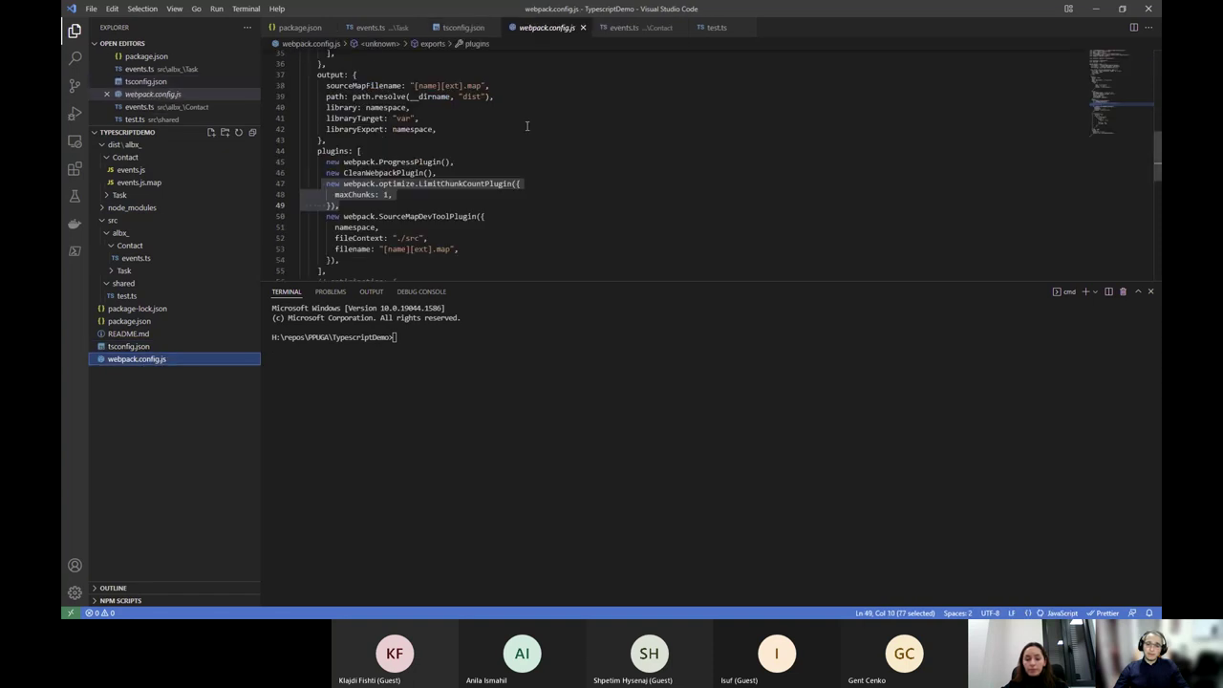
pyautogui.scroll(8, 527, 125)
pyautogui.scroll(-11, 575, 134)
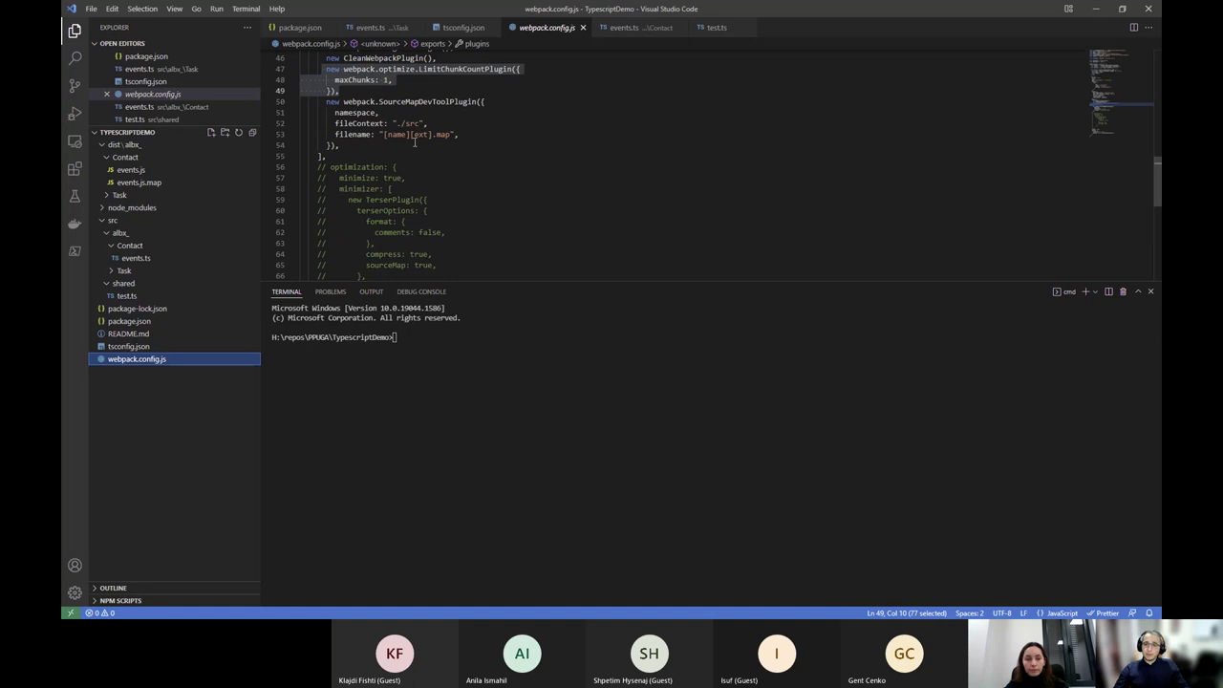
pyautogui.scroll(-3, 503, 140)
pyautogui.scroll(9, 488, 168)
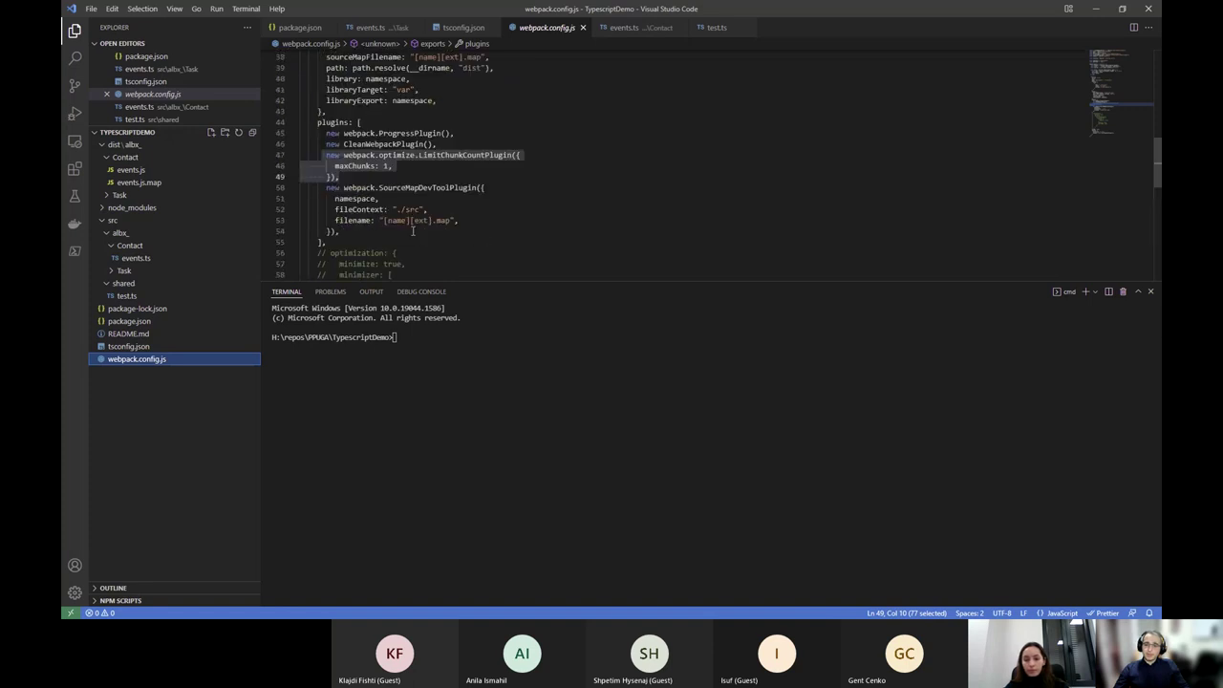
pyautogui.scroll(3, 444, 187)
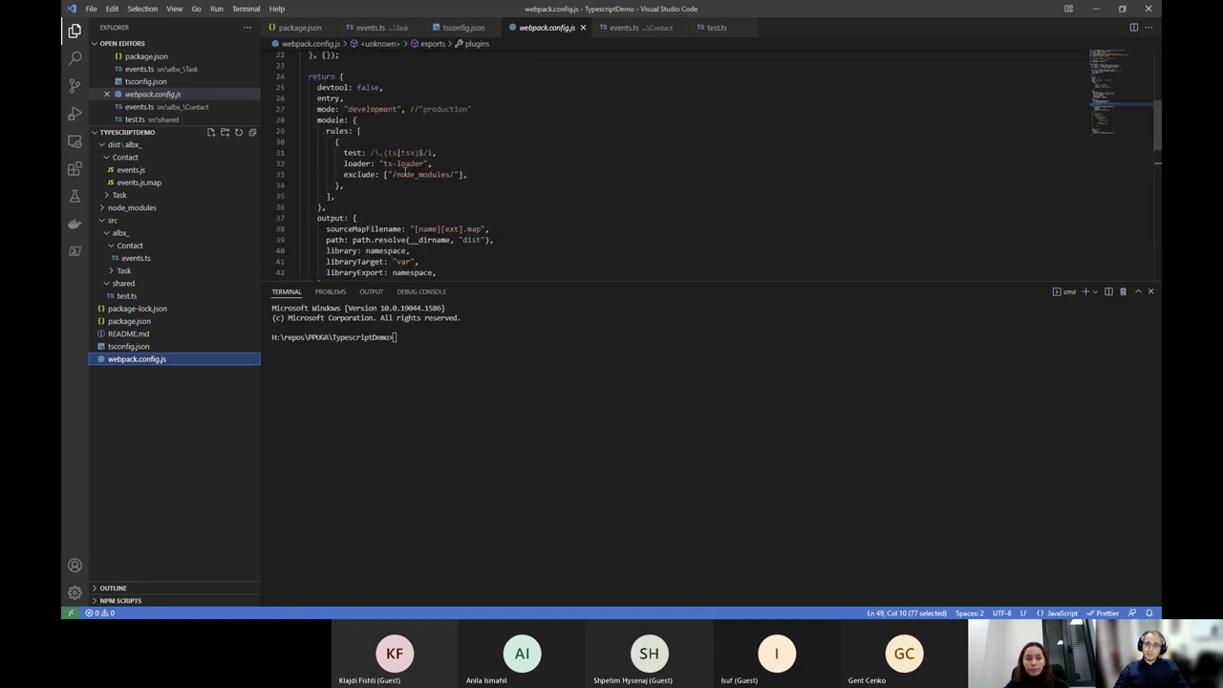
pyautogui.moveTo(330, 165); pyautogui.dragTo(432, 165)
pyautogui.click(507, 177)
pyautogui.scroll(-2, 506, 179)
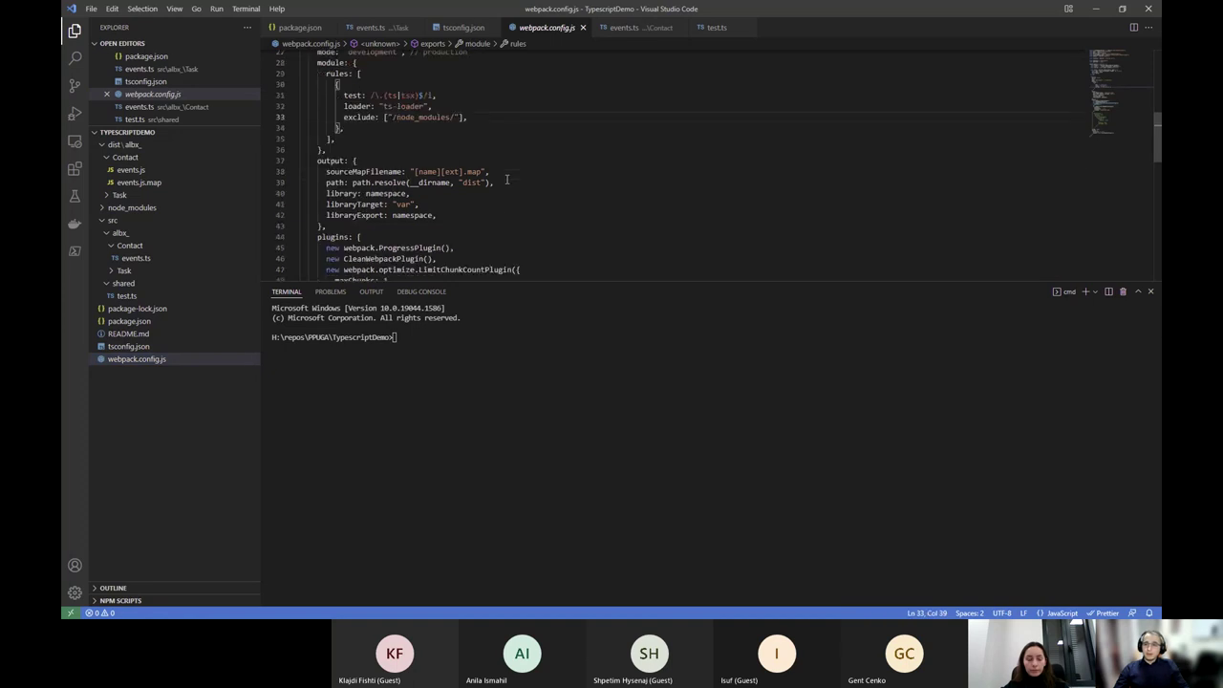
# Back in XrmToolBox, check both events.js files and exclude the Contact and Task events.js.map files from the pending updates
pyautogui.click(1094, 9)
pyautogui.click(122, 149)
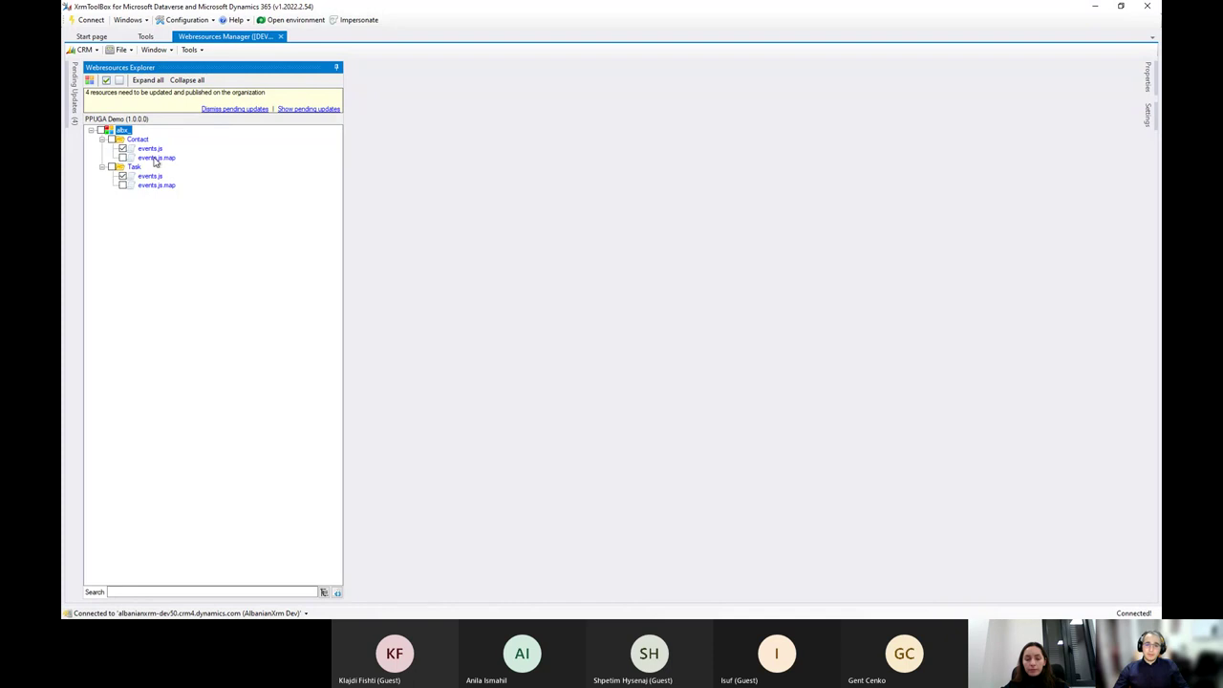
pyautogui.click(76, 107)
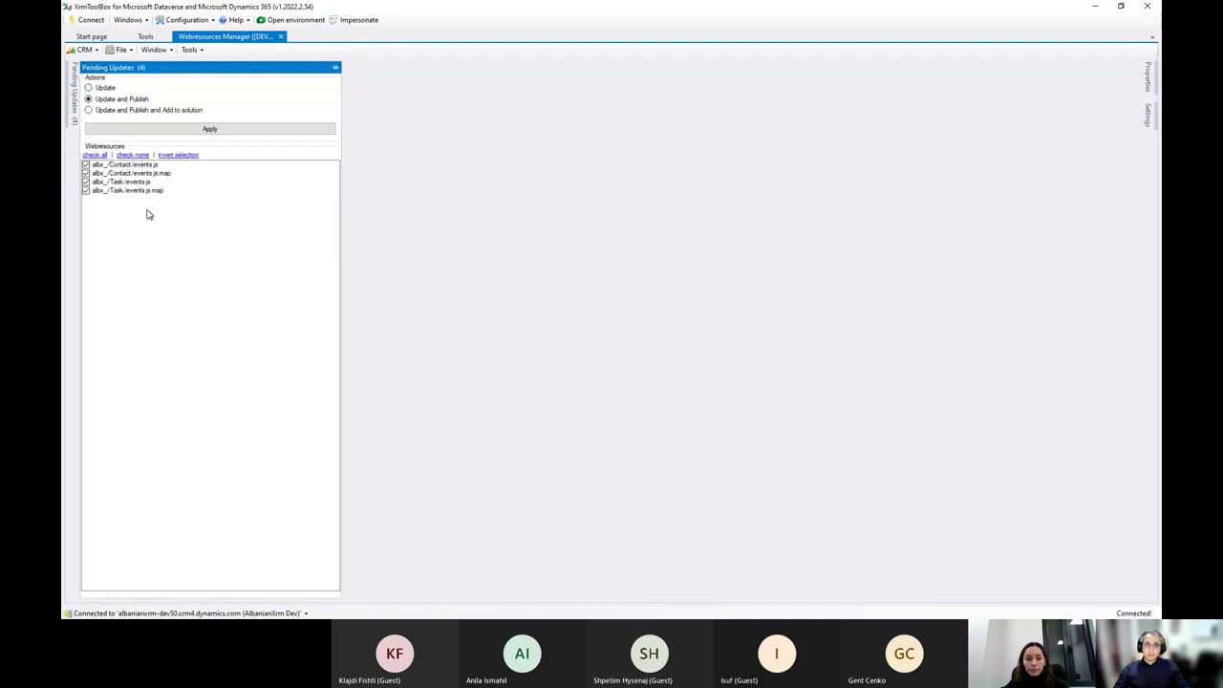
pyautogui.click(86, 173)
pyautogui.click(91, 191)
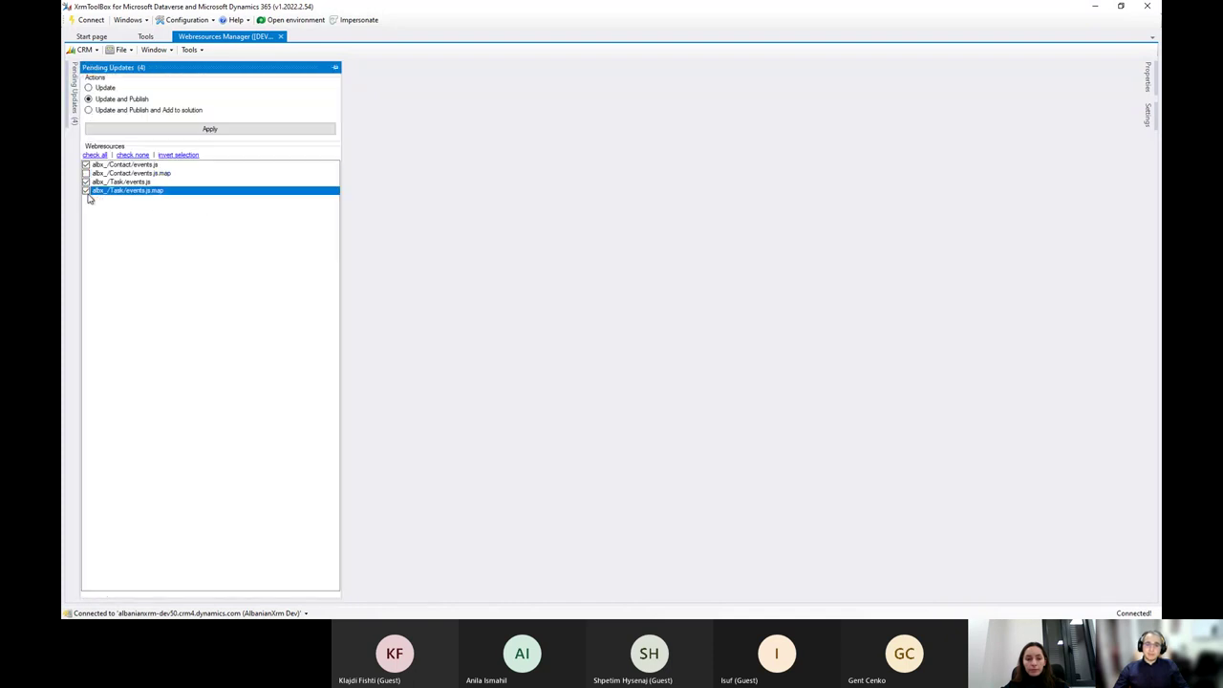
pyautogui.click(86, 191)
# Update and publish the checked events.js web resources and add them to the PPUGA Demo solution
pyautogui.click(180, 135)
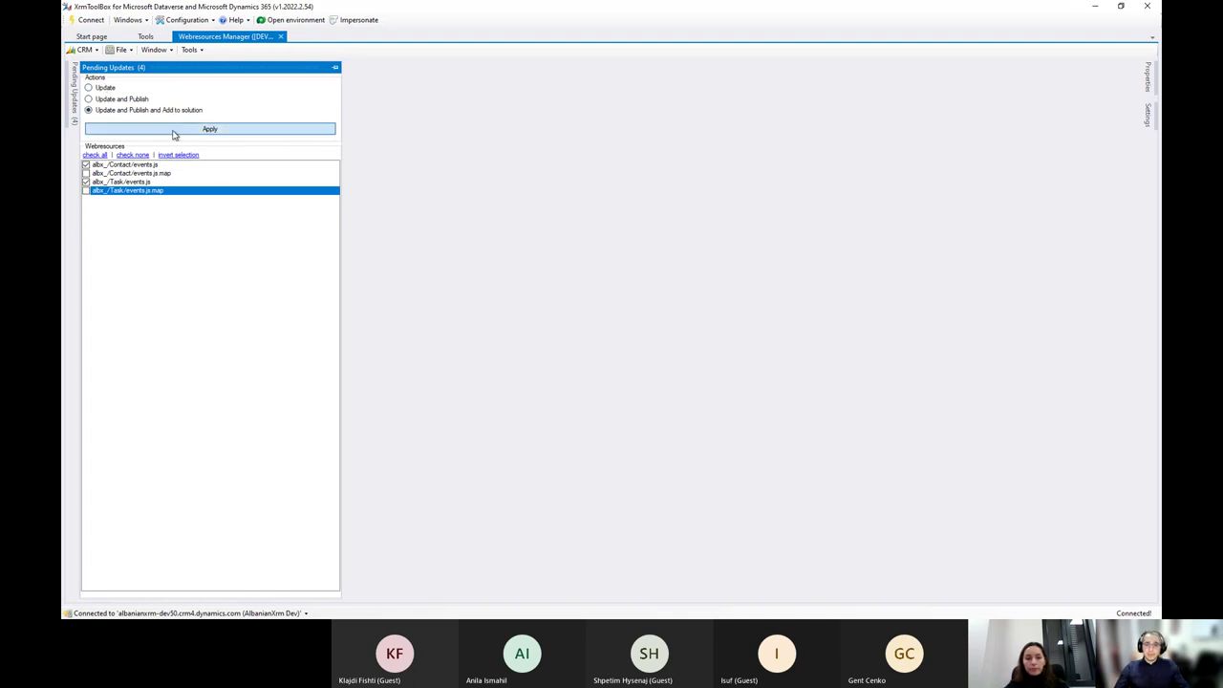
pyautogui.click(521, 339)
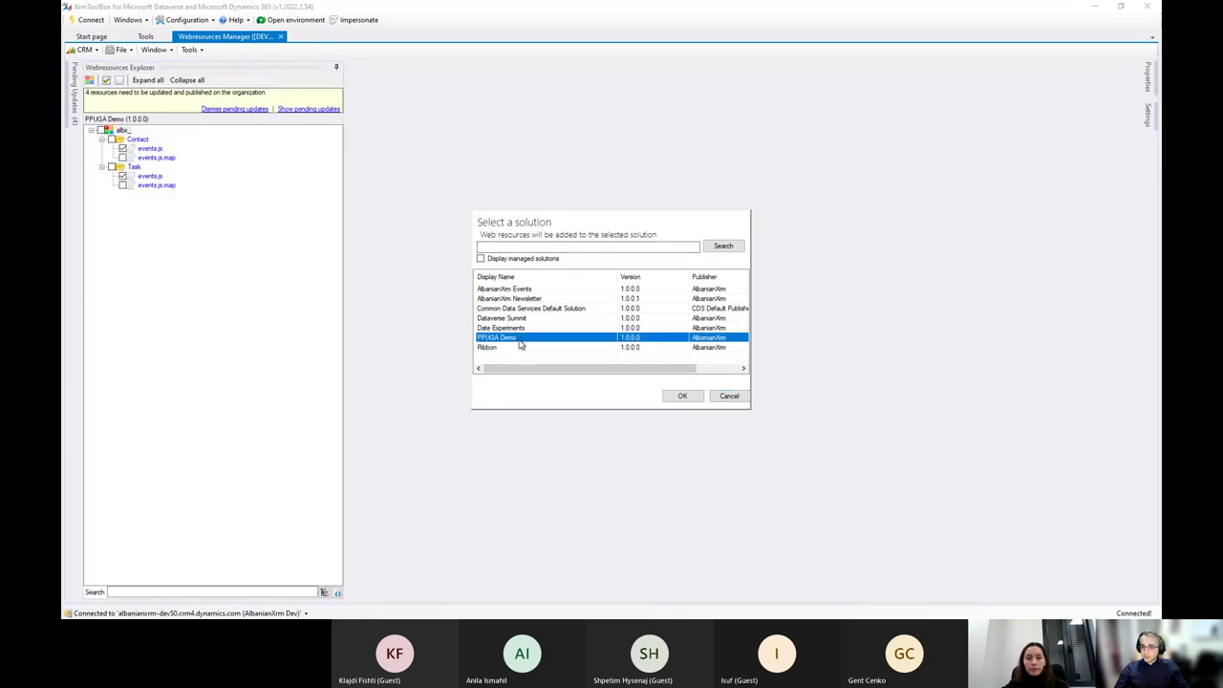
pyautogui.click(682, 396)
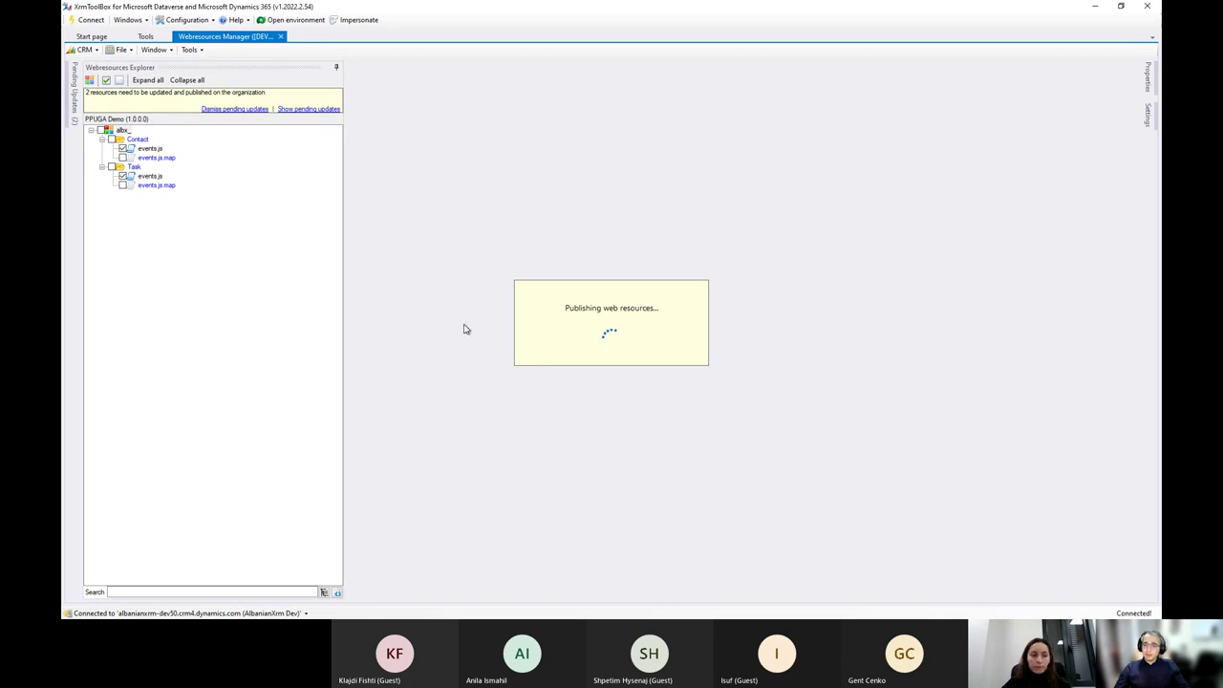
# Open the Contact folder's events.js and examine its compiled webpack code through to the AlbanianXrm module and sourceMappingURL line
pyautogui.click(150, 149)
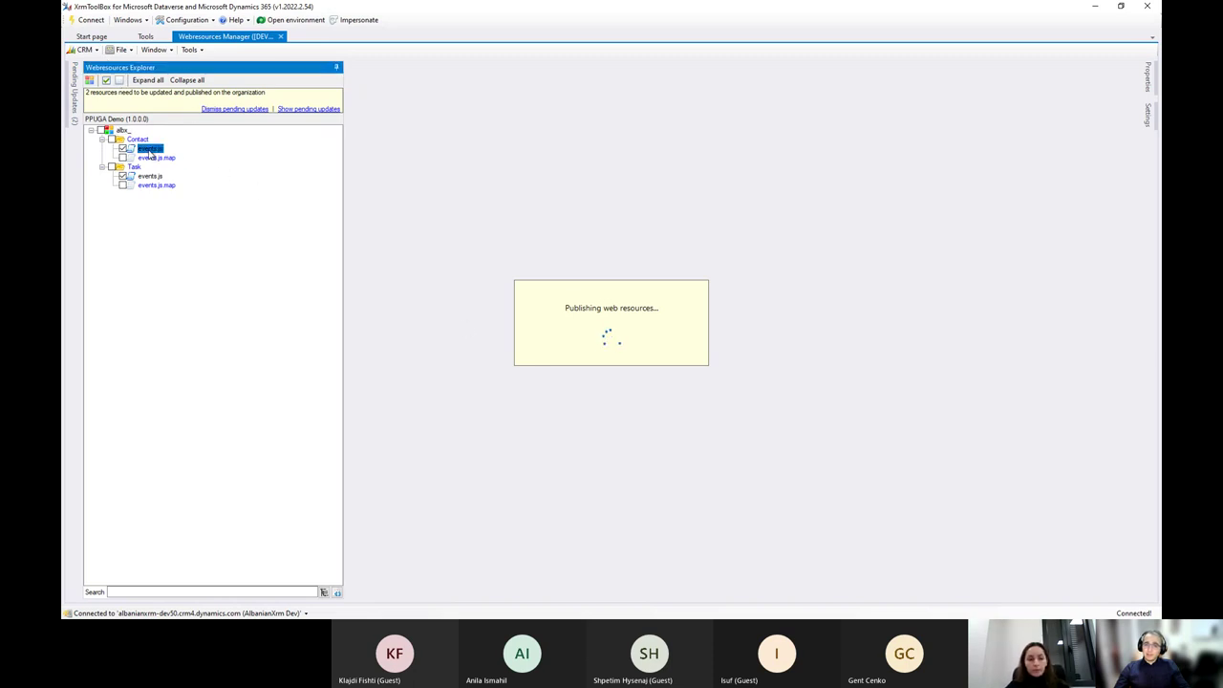
pyautogui.doubleClick(149, 150)
pyautogui.moveTo(391, 196); pyautogui.dragTo(643, 541)
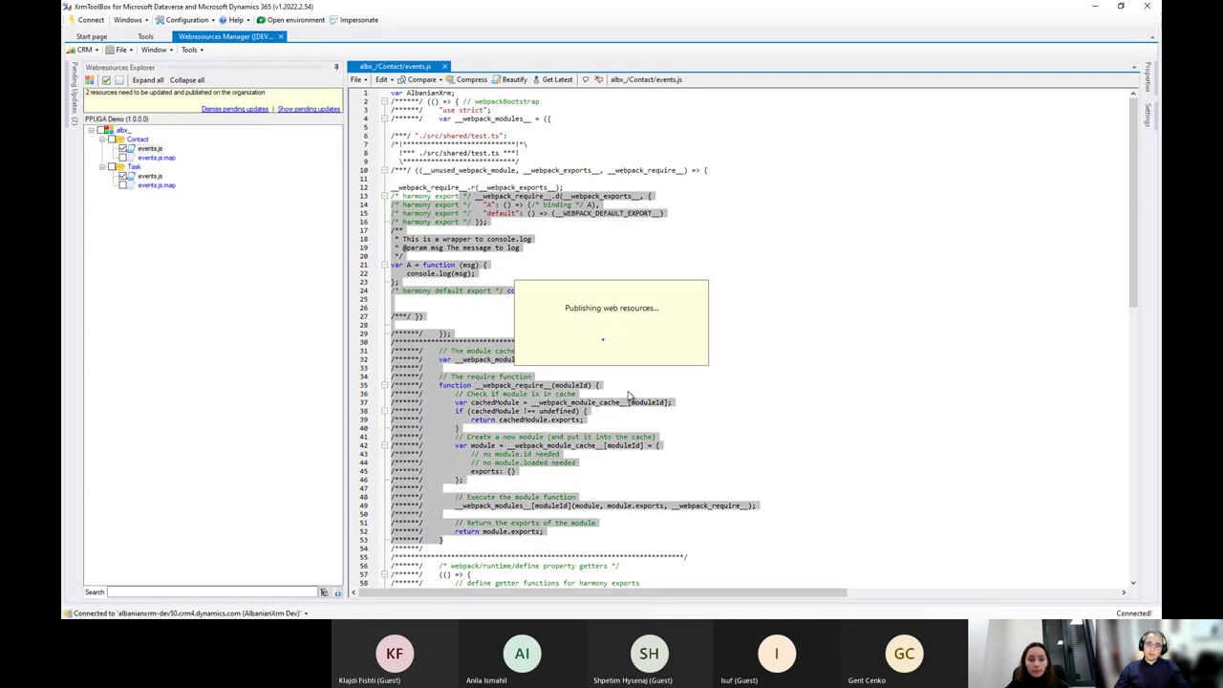
pyautogui.scroll(-13, 629, 394)
pyautogui.moveTo(455, 222); pyautogui.dragTo(579, 403)
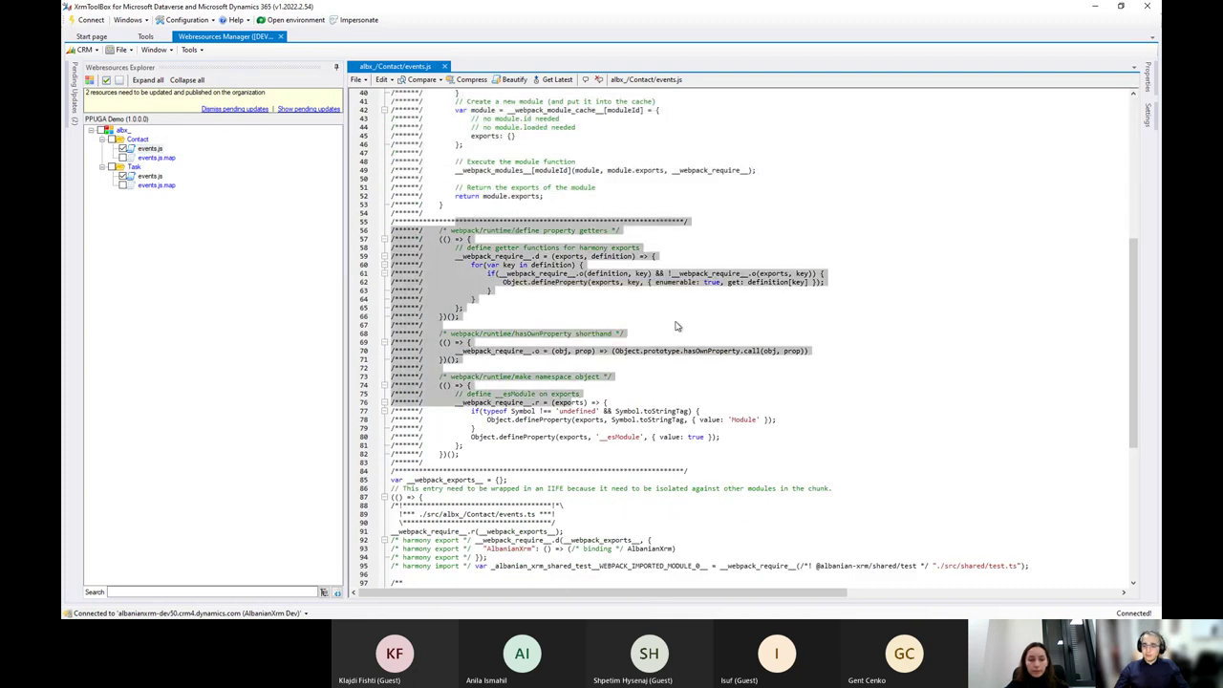
pyautogui.scroll(-12, 676, 326)
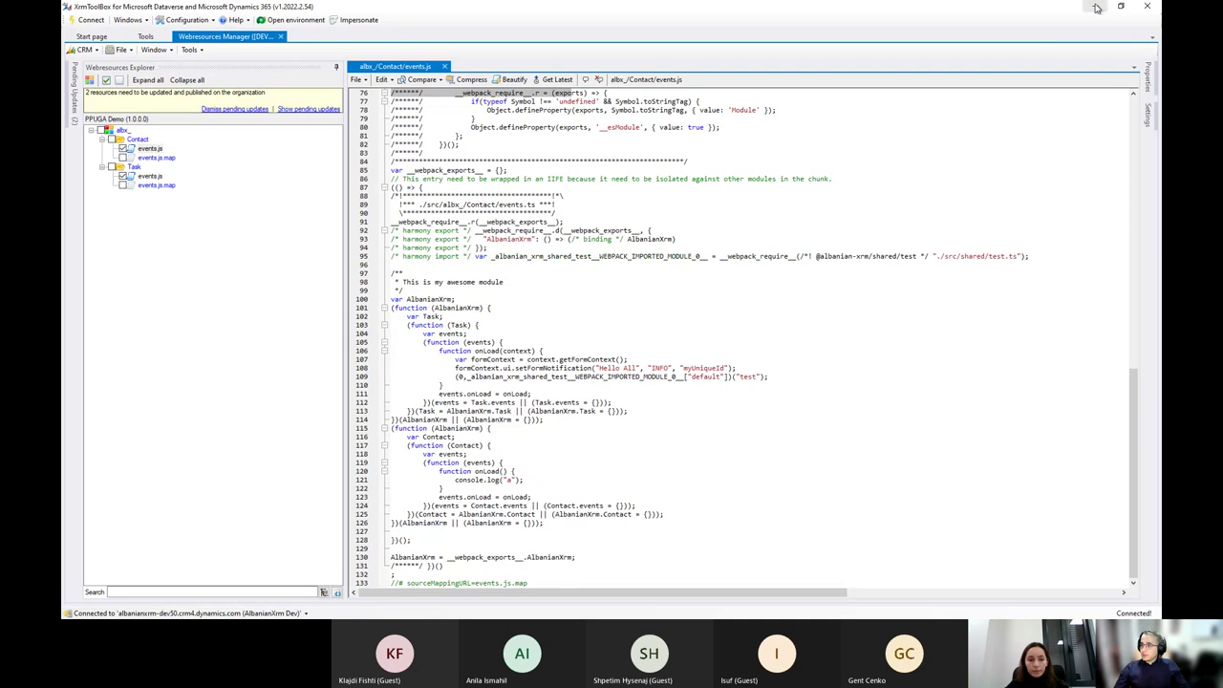
# Switch to the Contact form in the Power Apps editor, refresh the library list and add albx_/Contact/events.js to the form
pyautogui.click(1094, 6)
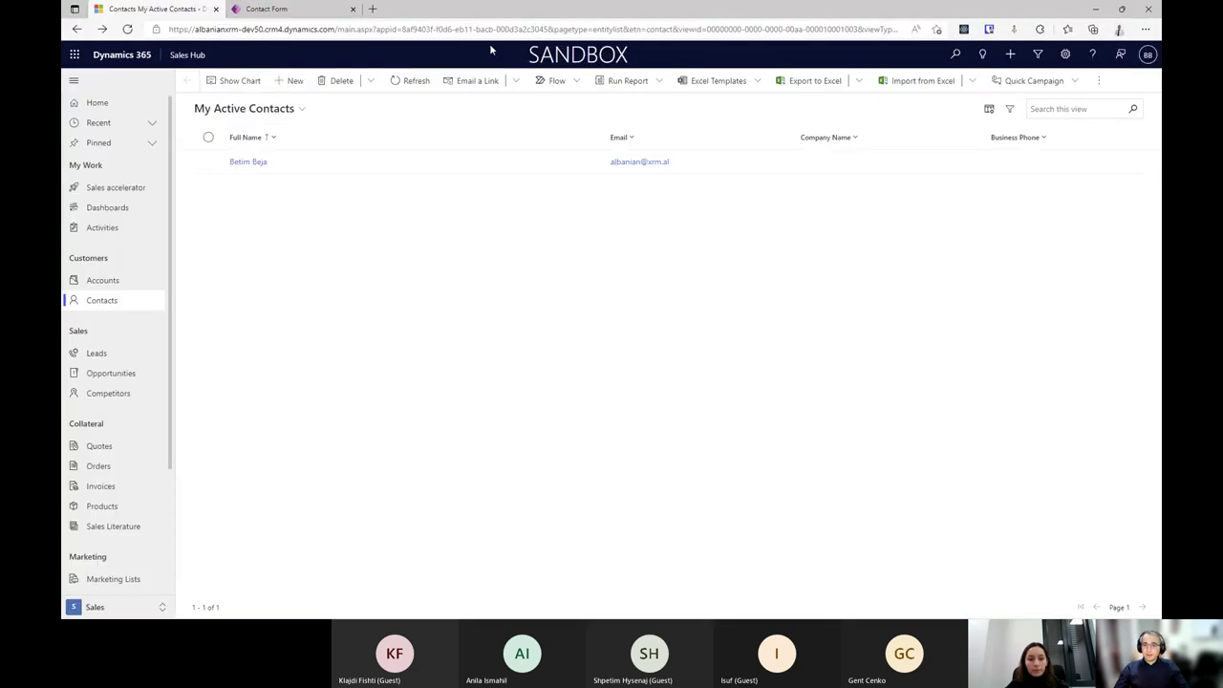
pyautogui.click(263, 8)
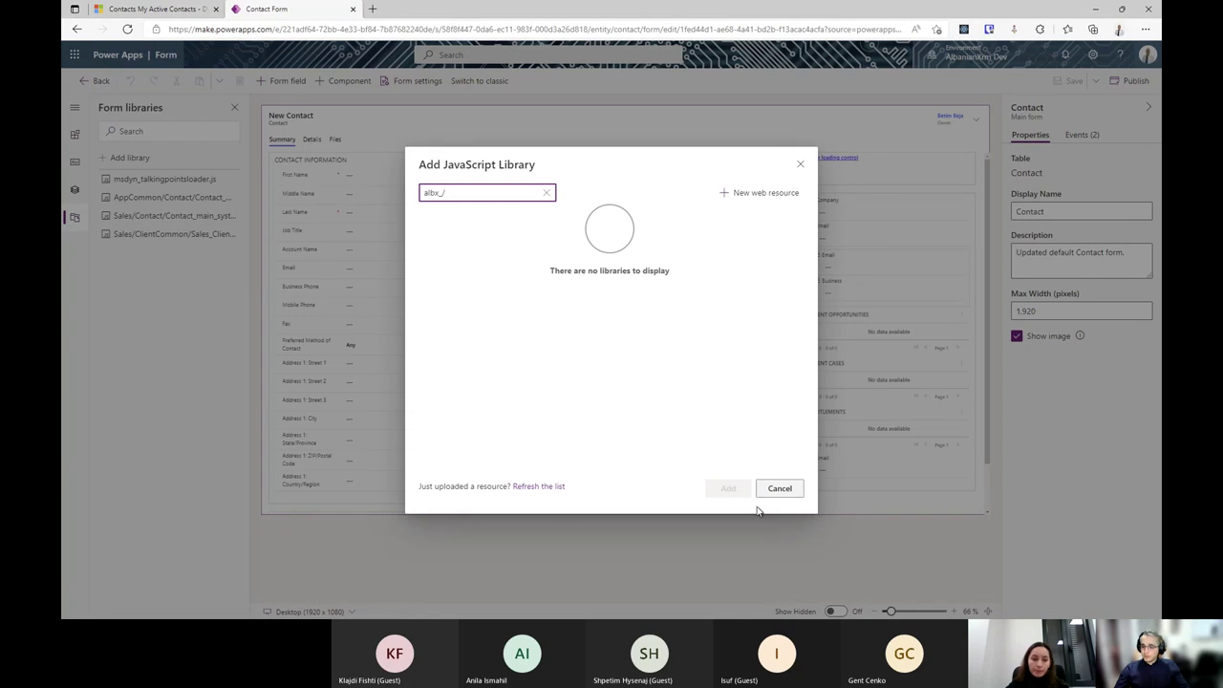
pyautogui.click(547, 488)
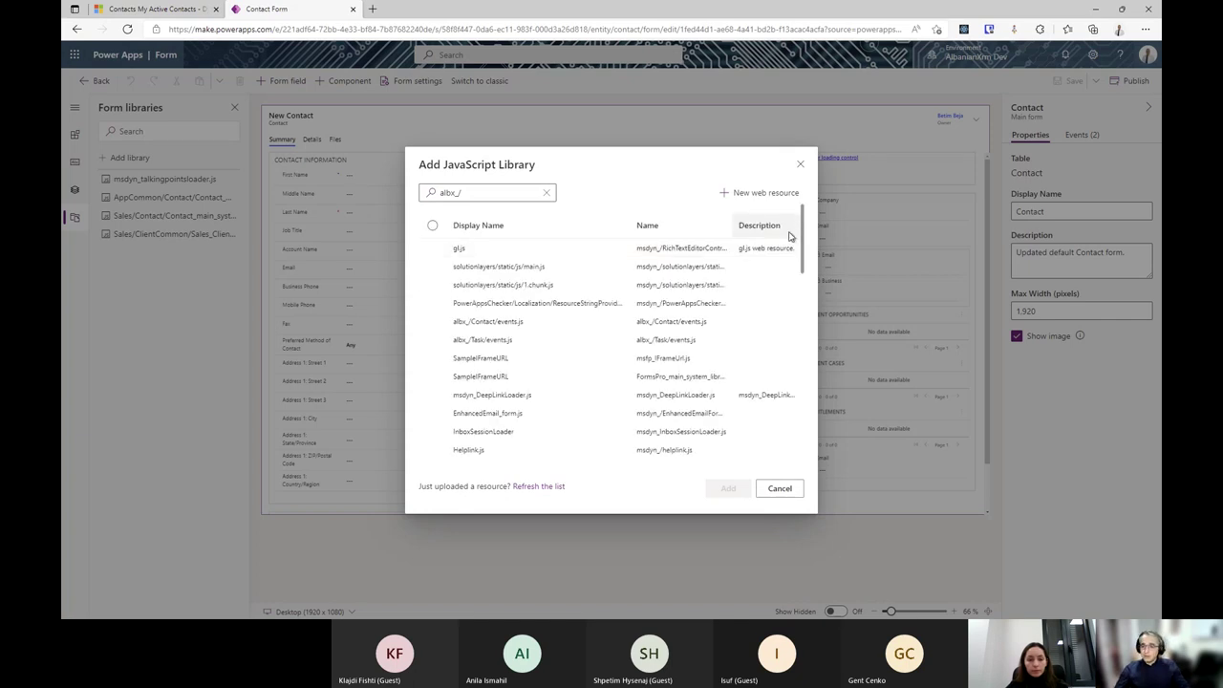
pyautogui.click(535, 322)
pyautogui.click(730, 489)
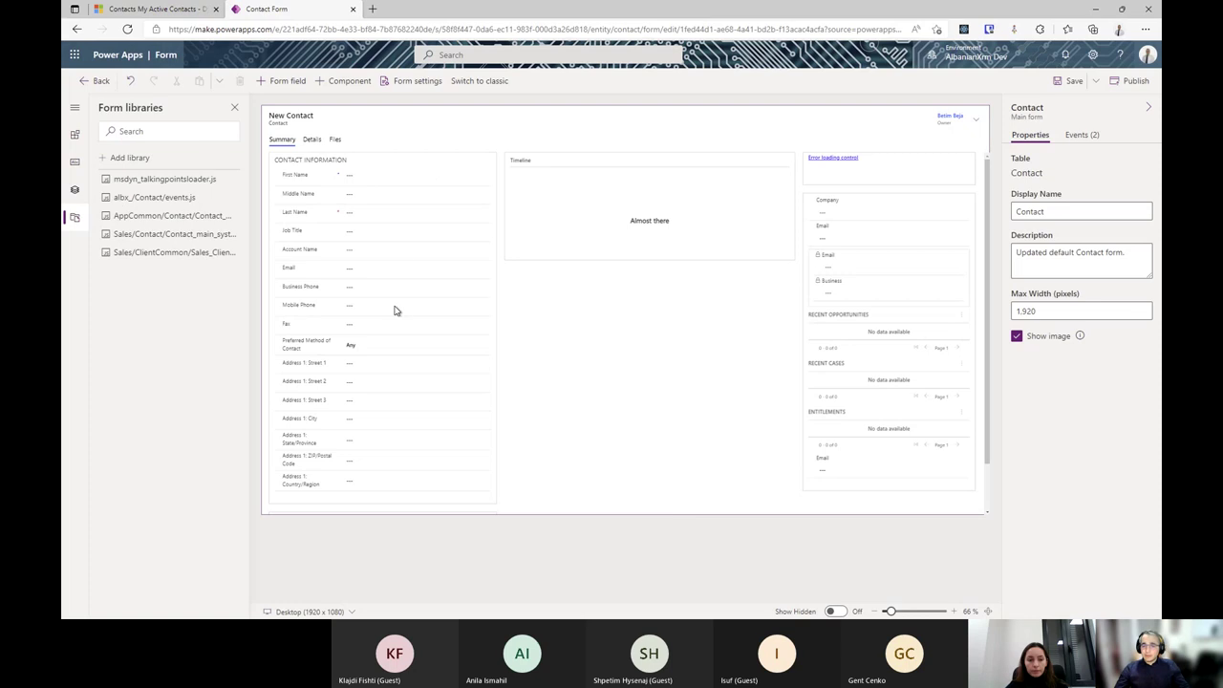
# Start a new On Load event handler for the Contact form using the albx_/Contact/events.js library
pyautogui.click(1080, 134)
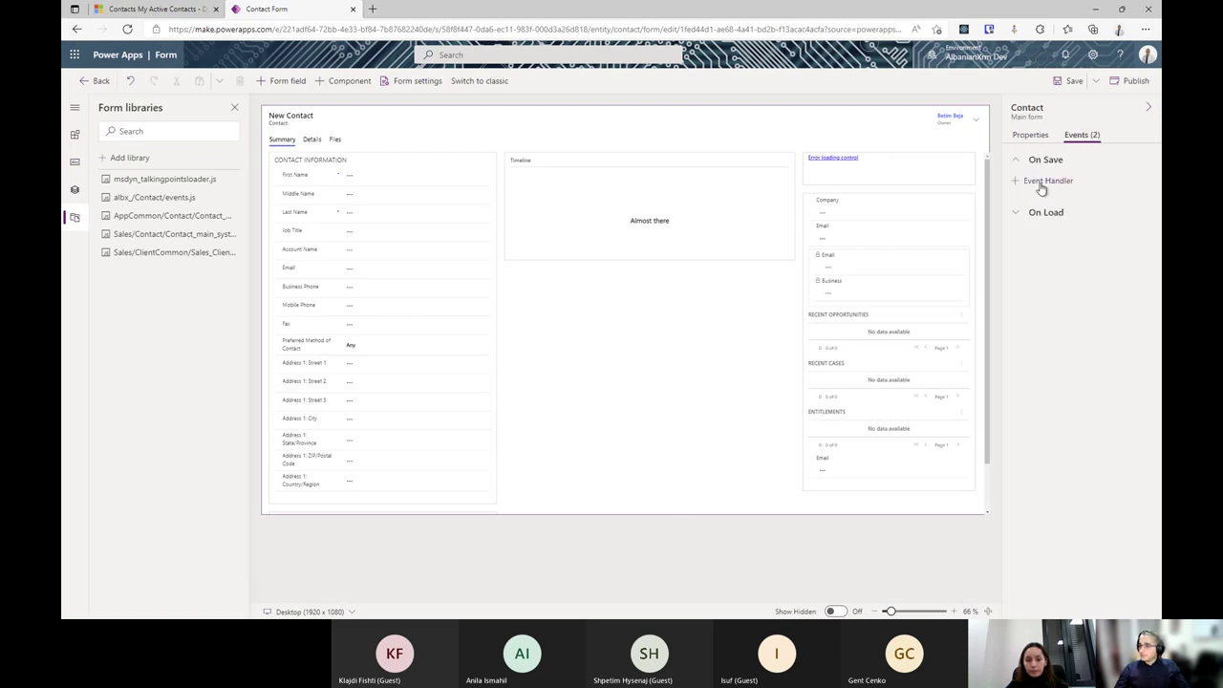
pyautogui.click(1046, 212)
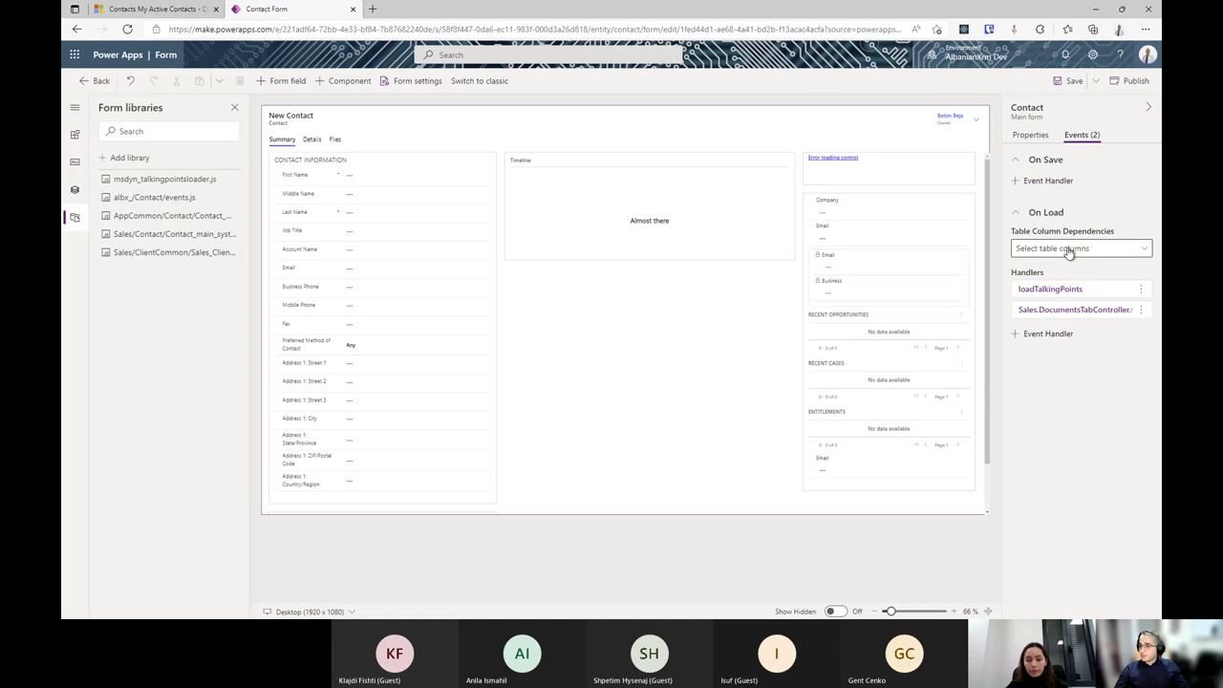
pyautogui.click(1042, 333)
pyautogui.click(906, 275)
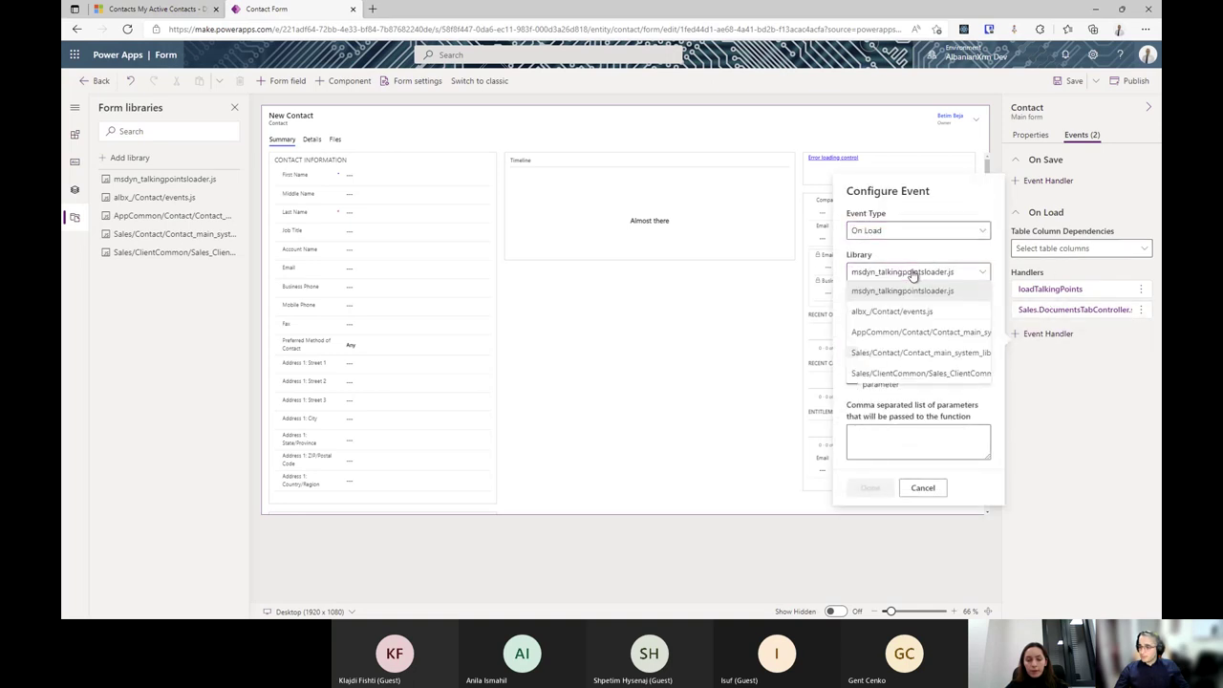
pyautogui.click(909, 318)
# Set the handler's function to AlbanianXrm.Task.events.onLoad, checking the Task events.ts in Visual Studio Code, and pass the execution context as first parameter
pyautogui.click(908, 330)
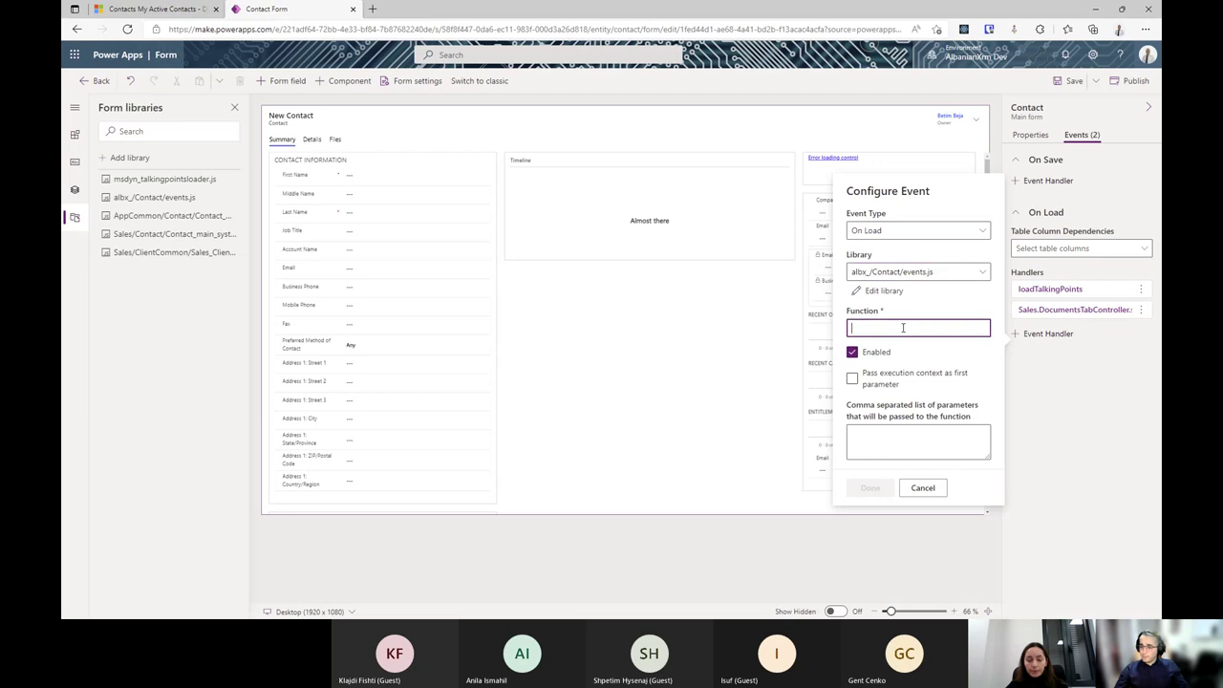
pyautogui.write('Albani')
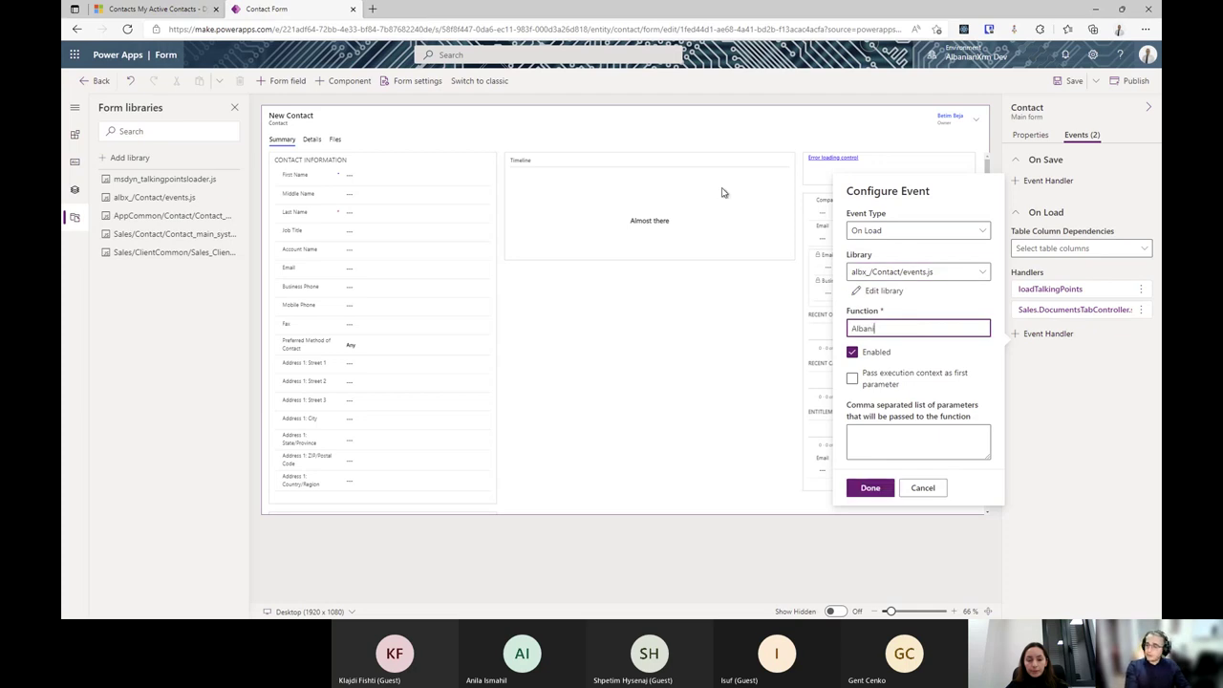
pyautogui.write('anXrm.')
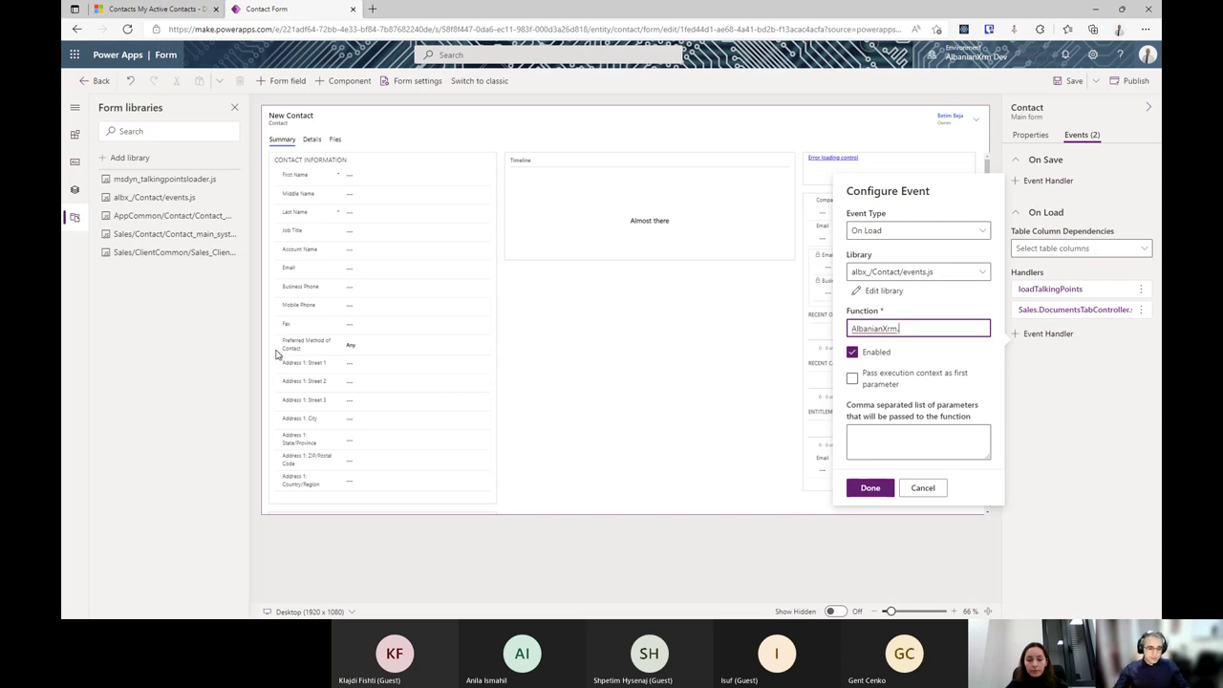
pyautogui.hotkey('alt', 'Tab')
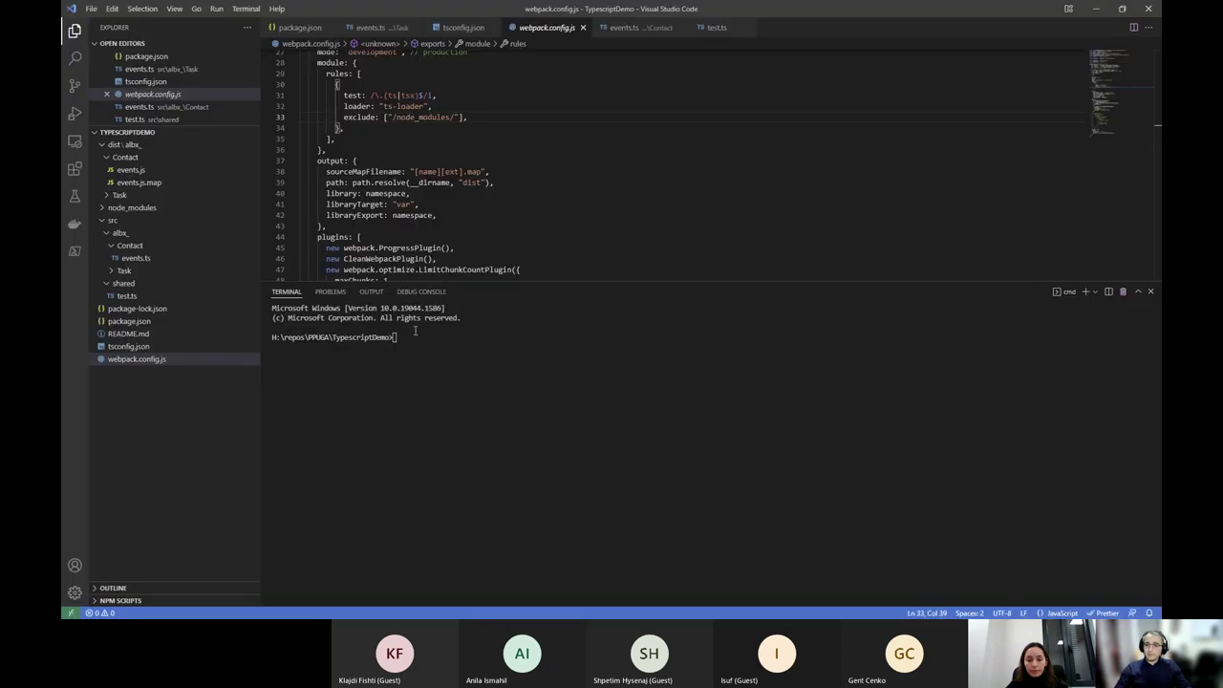
pyautogui.click(374, 28)
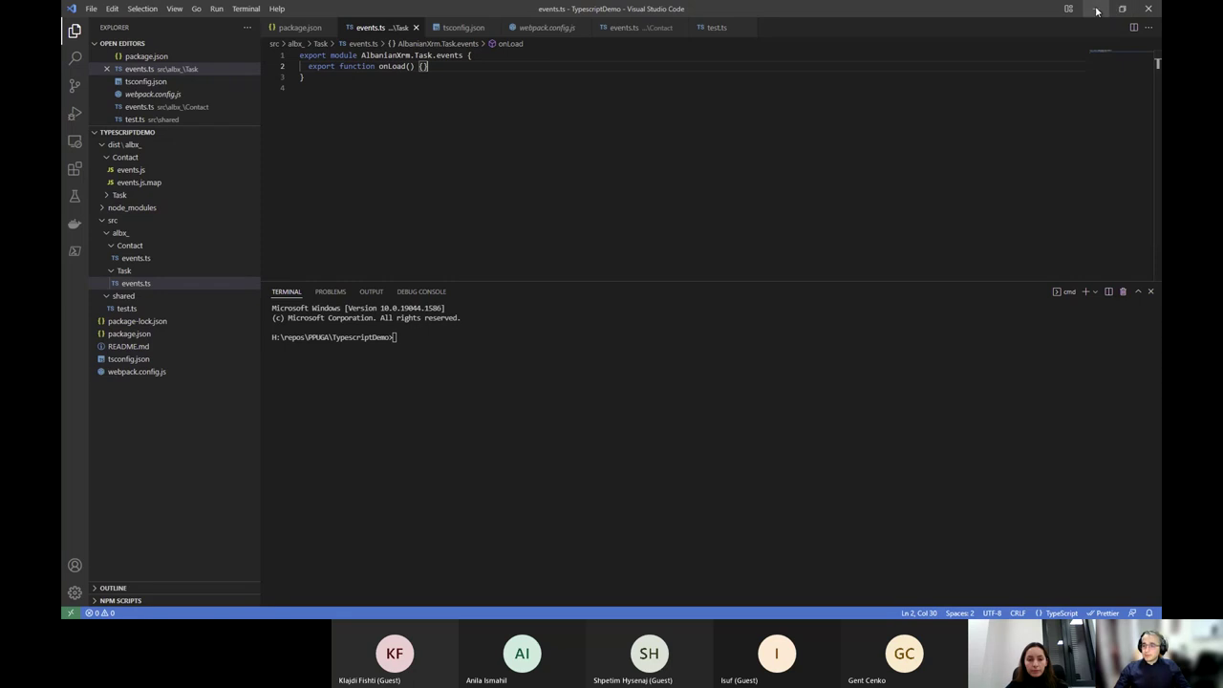
pyautogui.hotkey('alt', 'Tab')
pyautogui.write('.T')
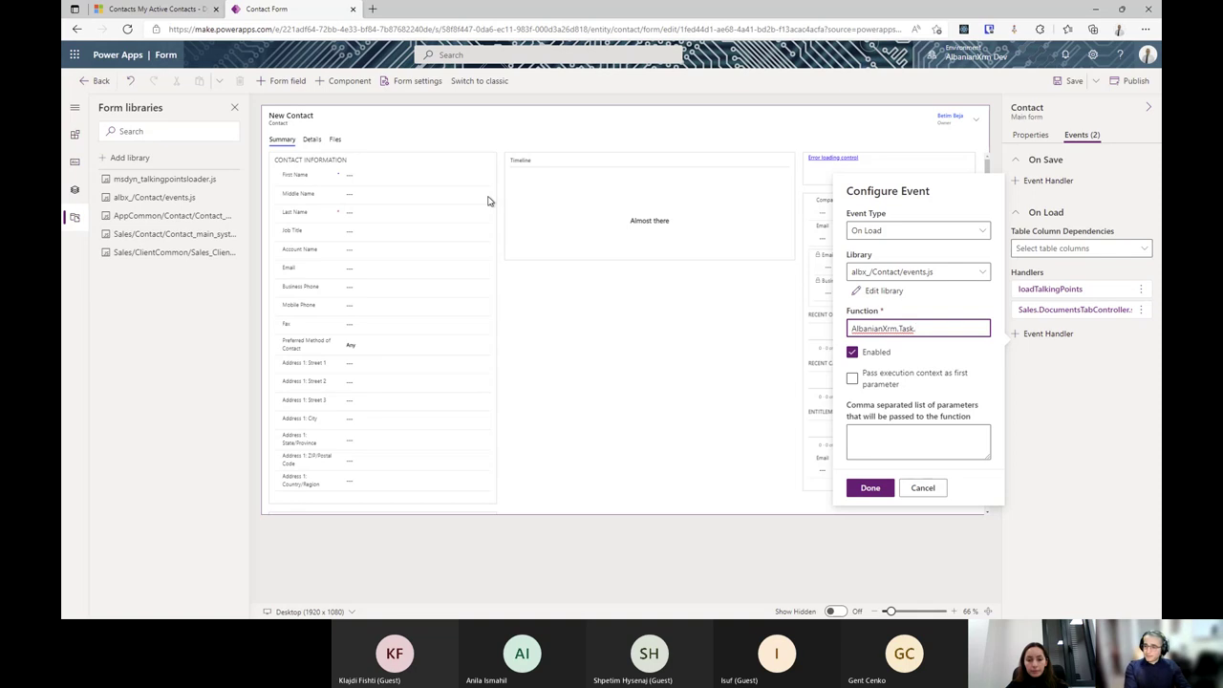
pyautogui.write('ask.events.onLoad')
pyautogui.click(852, 378)
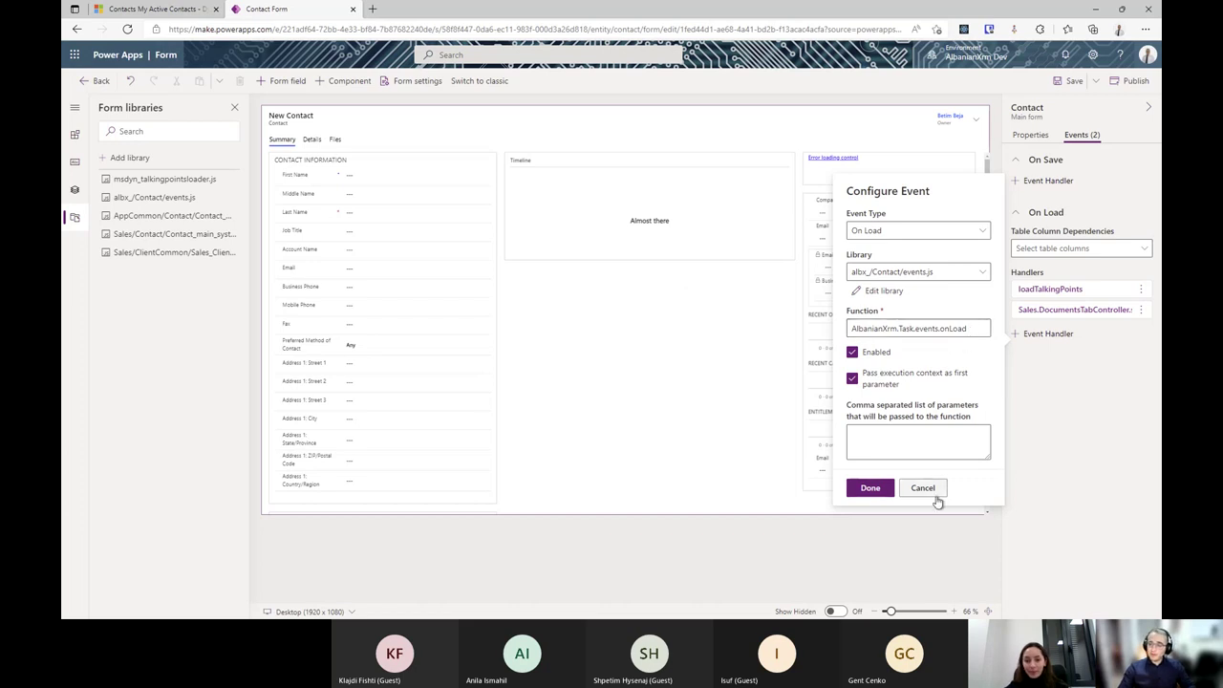
# Confirm the On Load handler, and save and publish the Contact form
pyautogui.click(870, 487)
pyautogui.click(1072, 81)
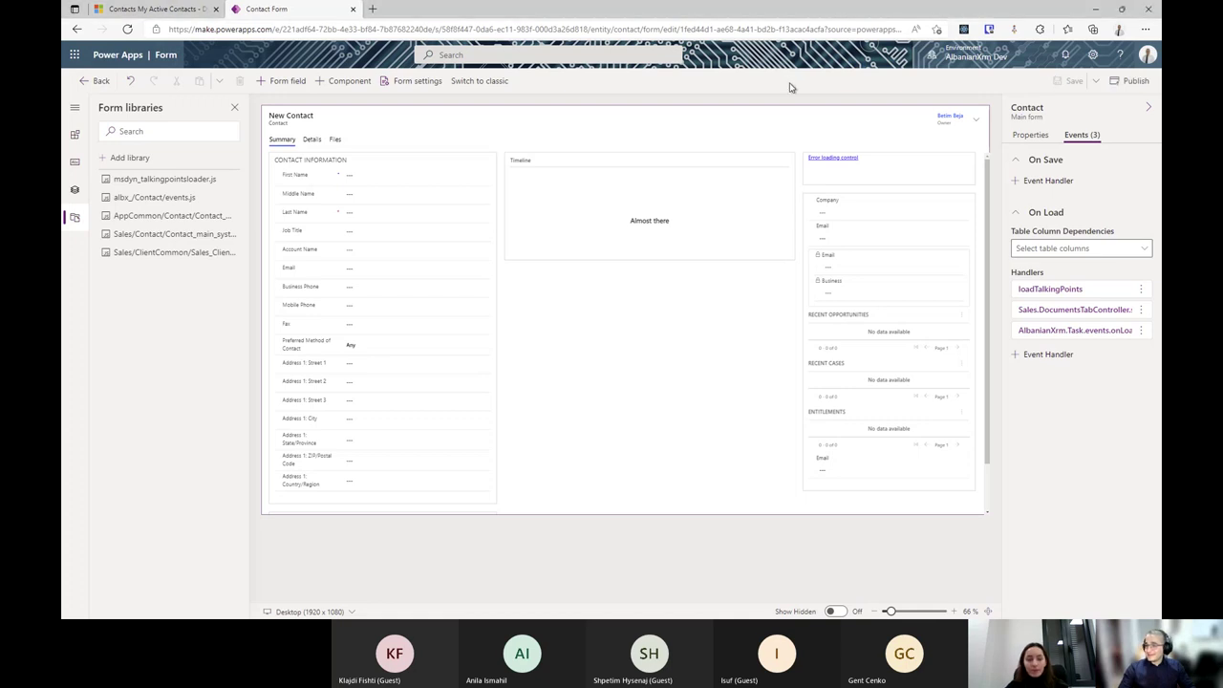
pyautogui.click(1128, 80)
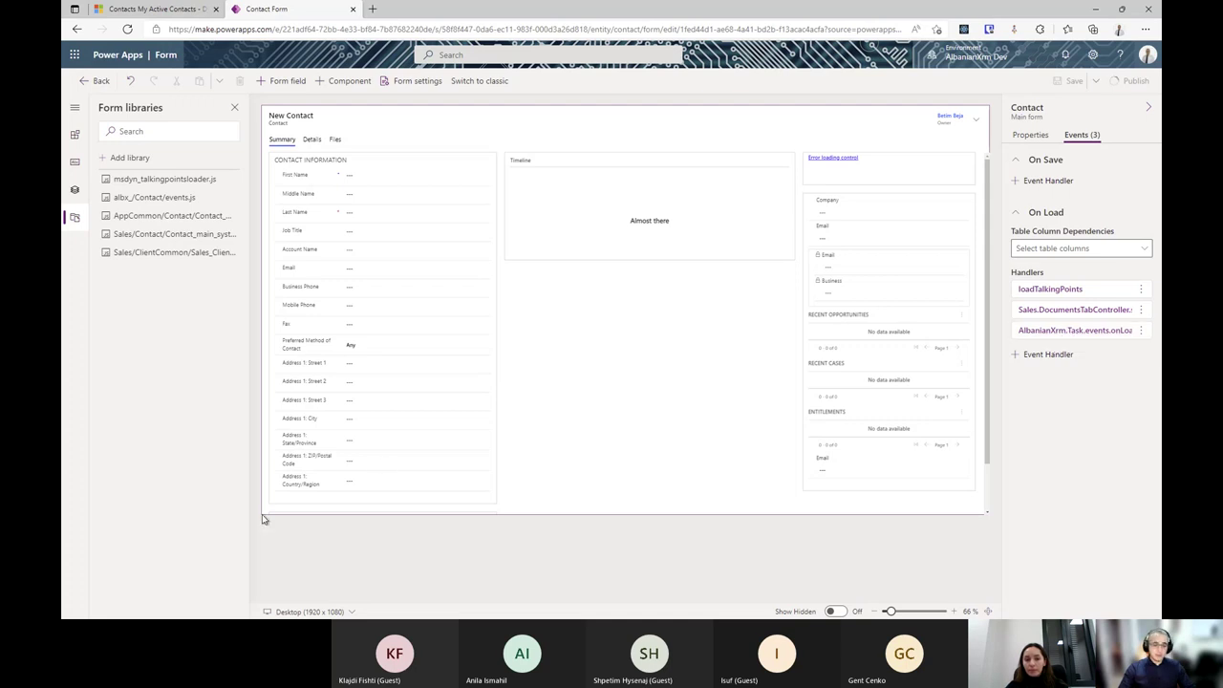
# In Visual Studio Code, review the AlbanianXrm.Task.events module name and onLoad function in the Task events.ts
pyautogui.hotkey('alt', 'Tab')
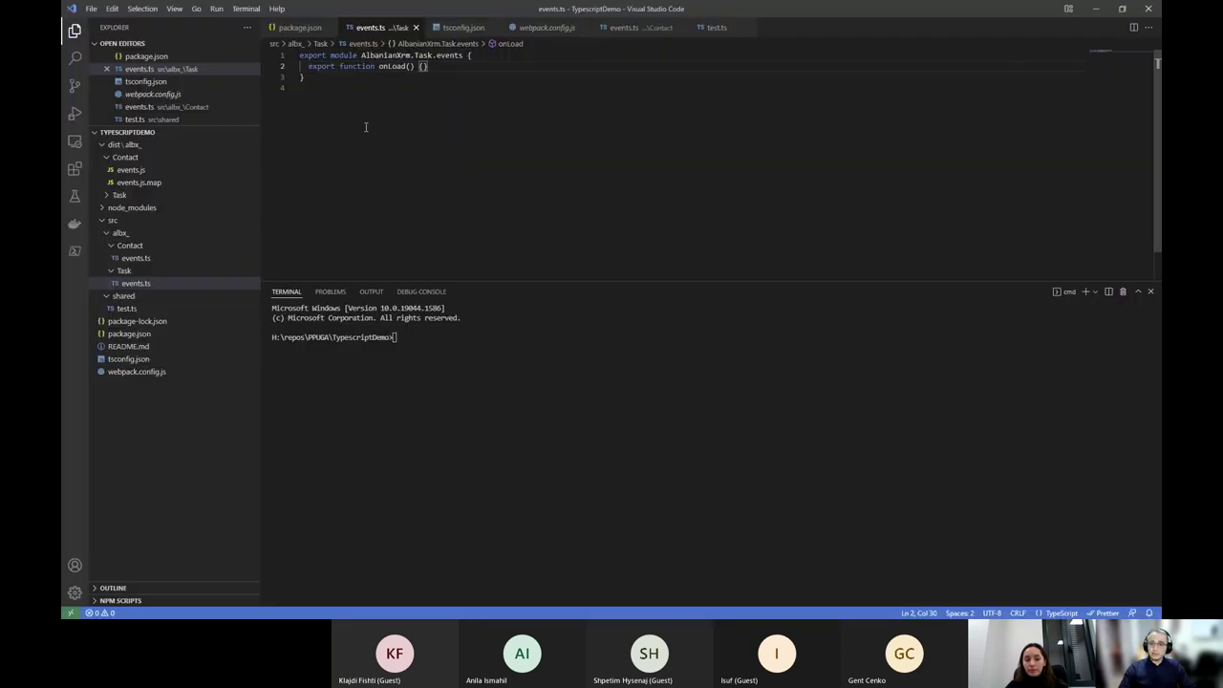
pyautogui.moveTo(360, 54); pyautogui.dragTo(437, 55)
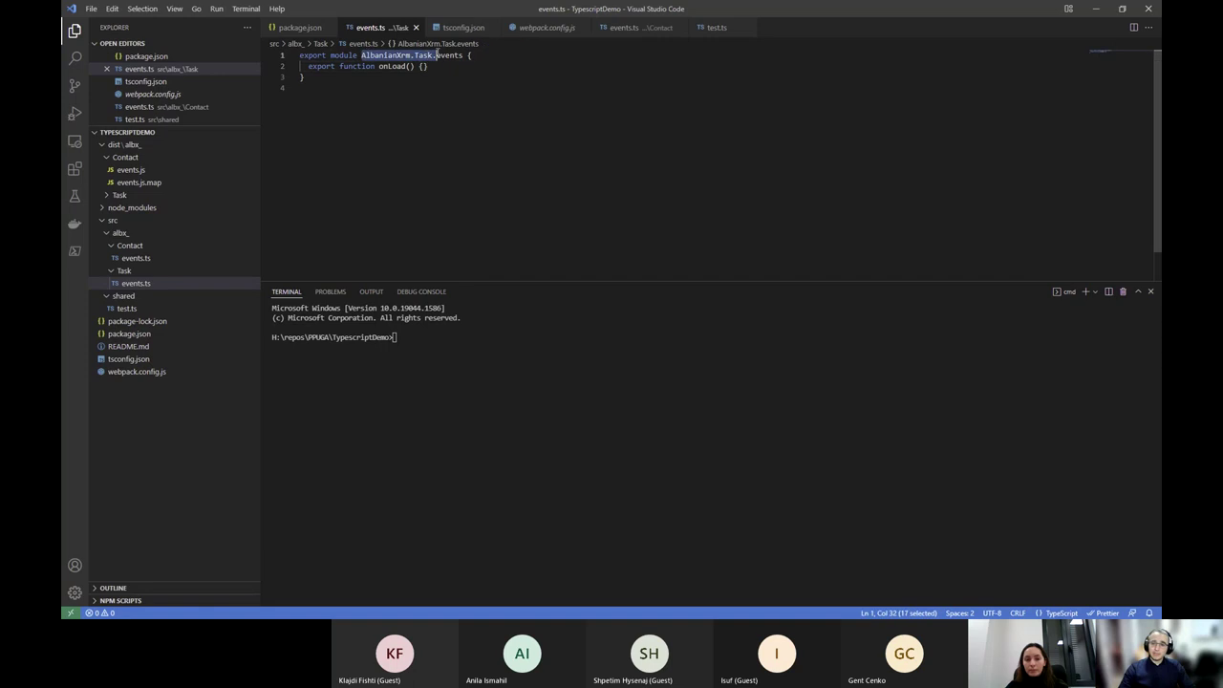
pyautogui.click(390, 66)
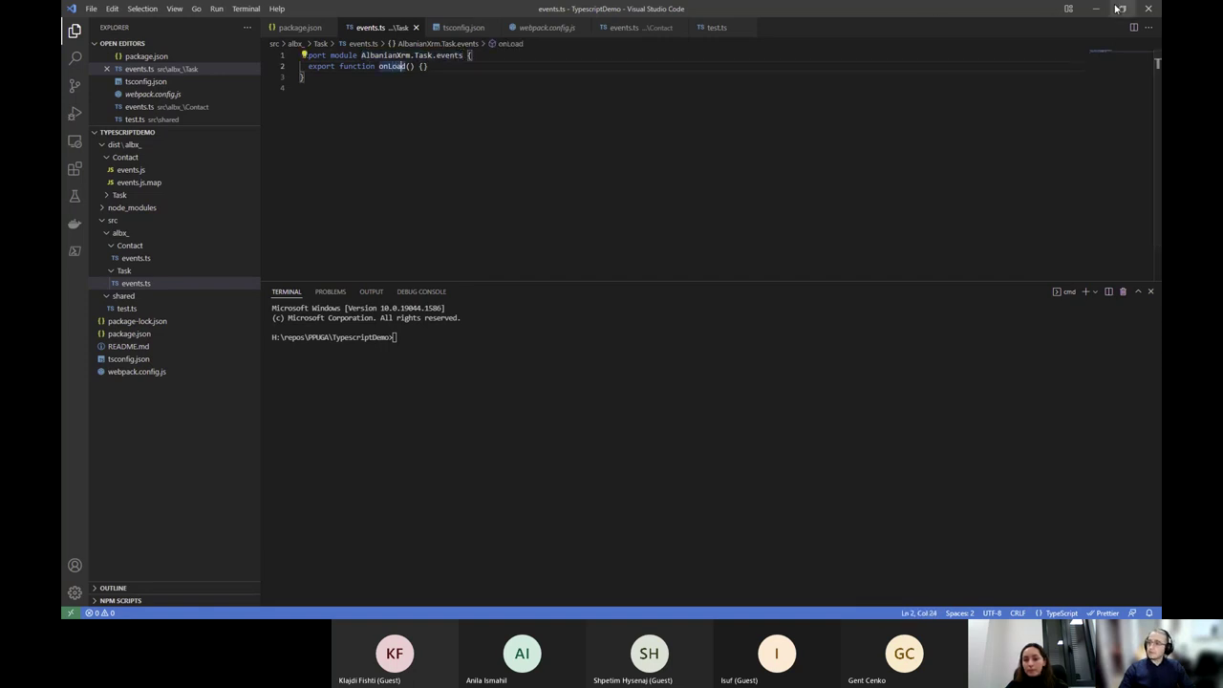
# Return to the Sales Hub contacts list in the browser, open DevTools beside it and open the listed contact record
pyautogui.hotkey('alt', 'Tab')
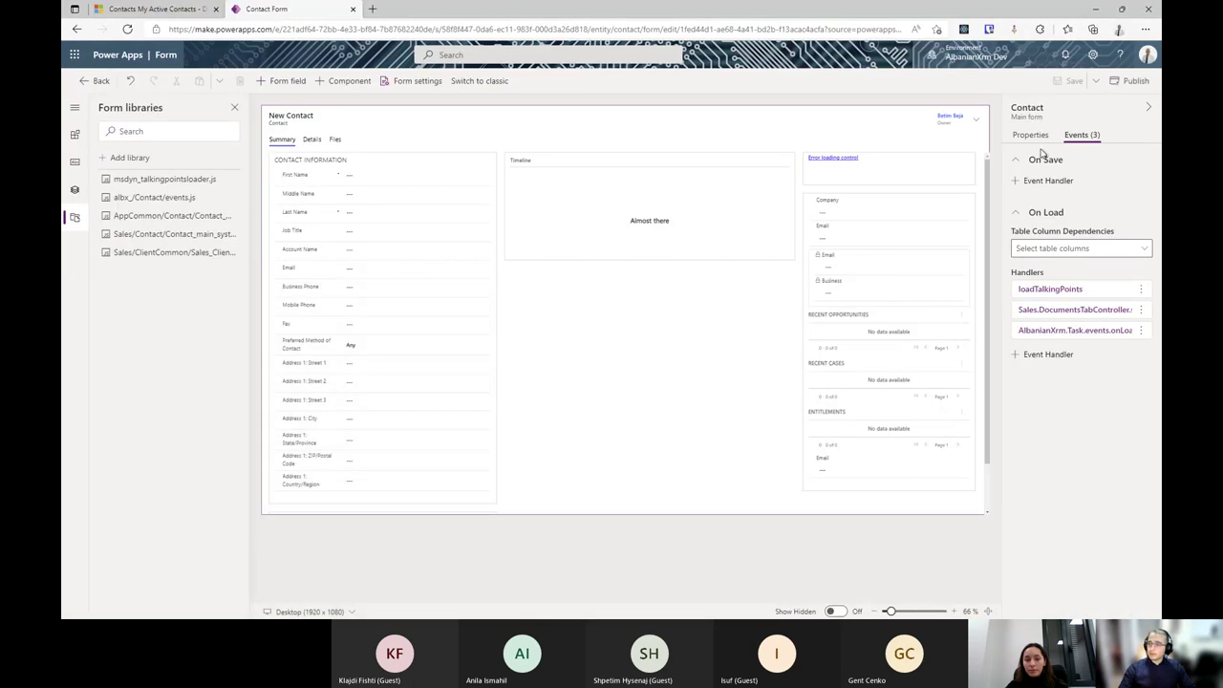
pyautogui.click(159, 9)
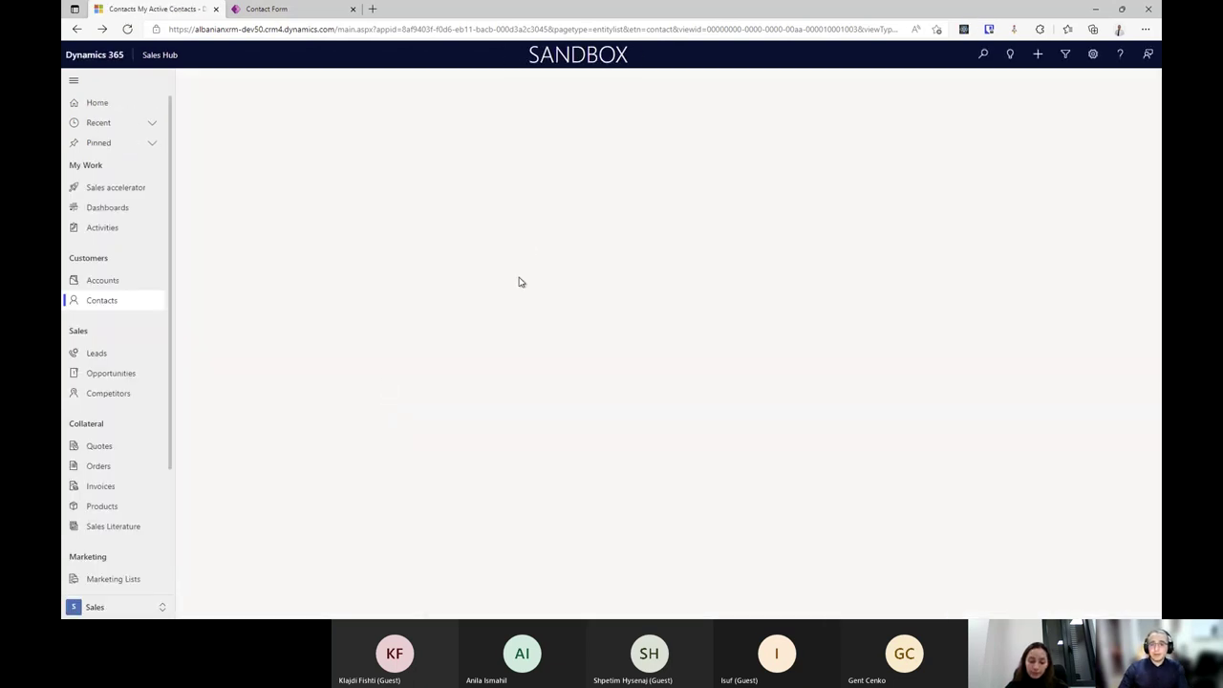
pyautogui.press('F12')
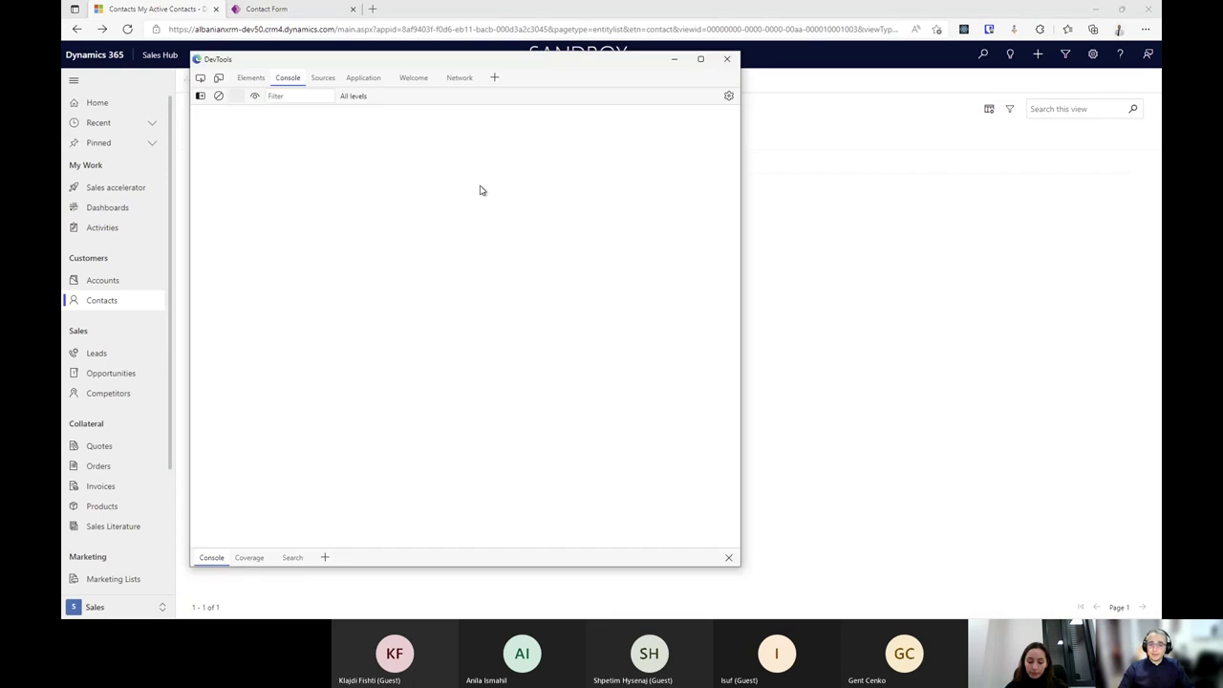
pyautogui.moveTo(318, 66); pyautogui.dragTo(684, 56)
pyautogui.click(250, 163)
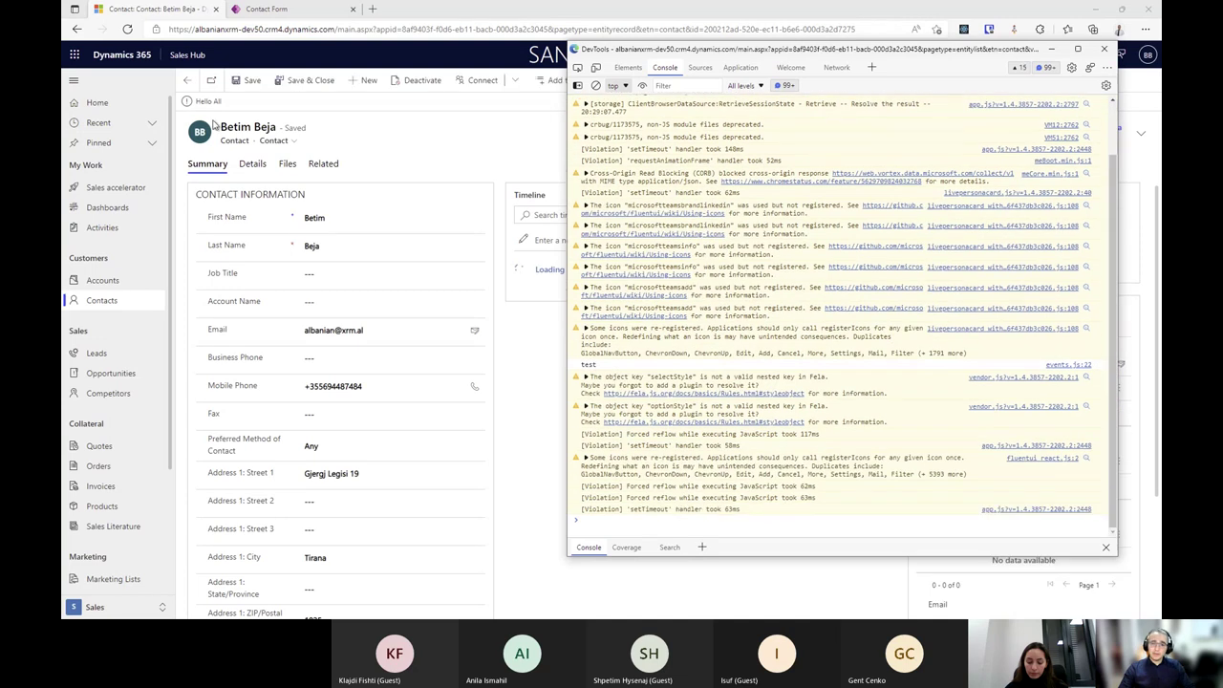
# Highlight the notification text above the contact form and bring the DevTools console back to check the logged message
pyautogui.click(198, 105)
pyautogui.moveTo(196, 101); pyautogui.dragTo(222, 101)
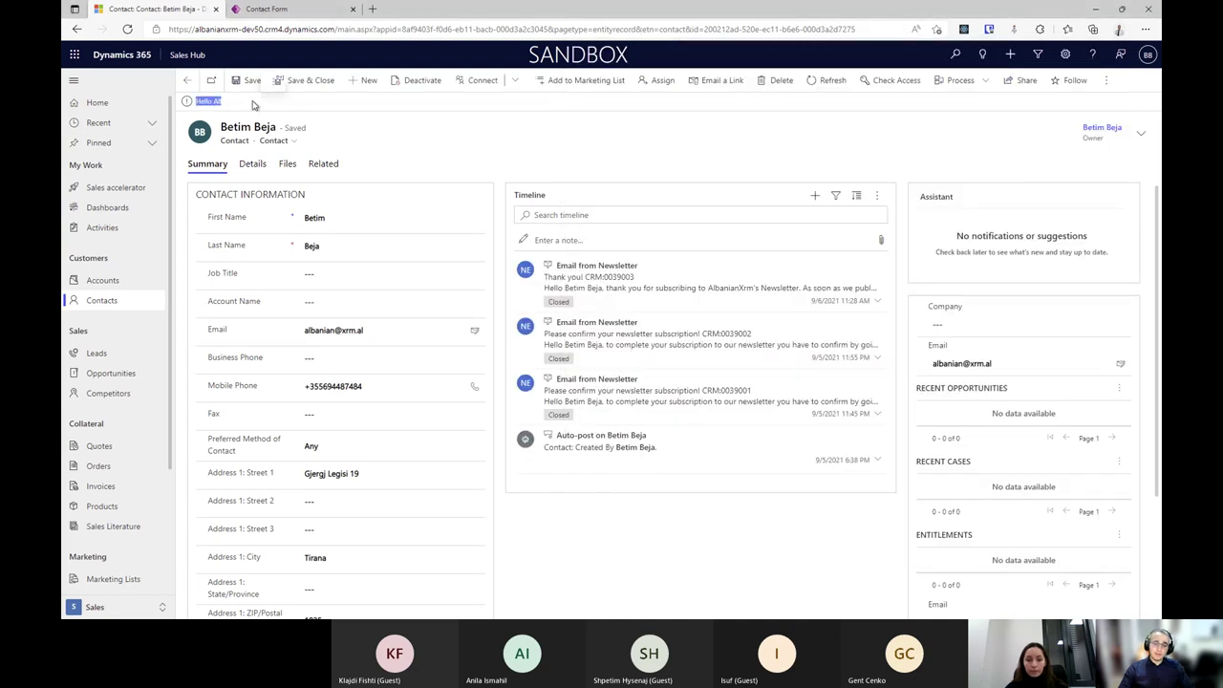
pyautogui.hotkey('alt', 'Tab')
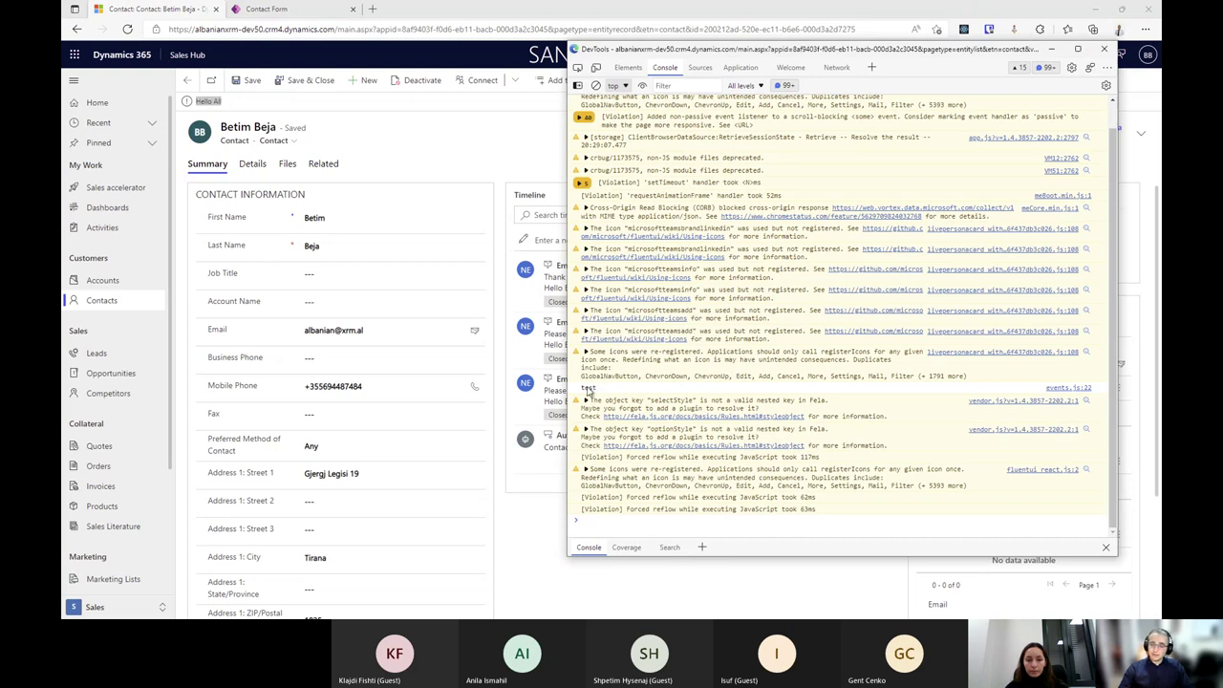
# Open the events.js source behind the logged test message and examine its code down to the sourceMappingURL line
pyautogui.click(1069, 389)
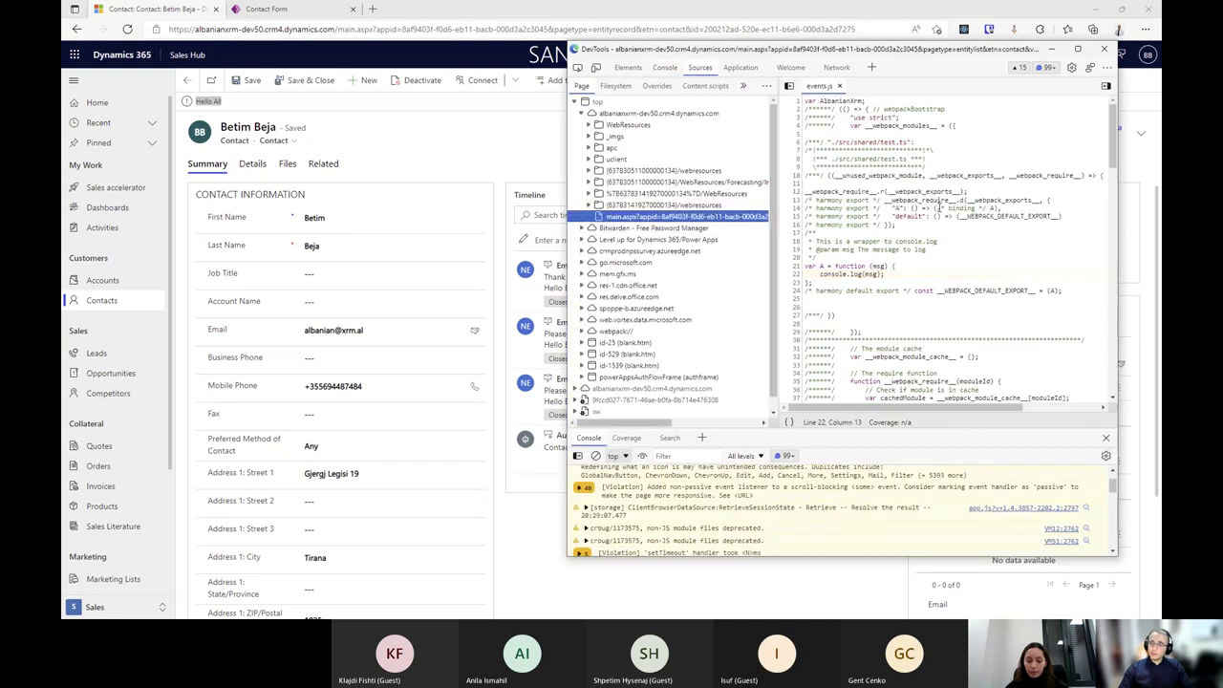
pyautogui.scroll(-2, 875, 133)
pyautogui.scroll(-12, 875, 133)
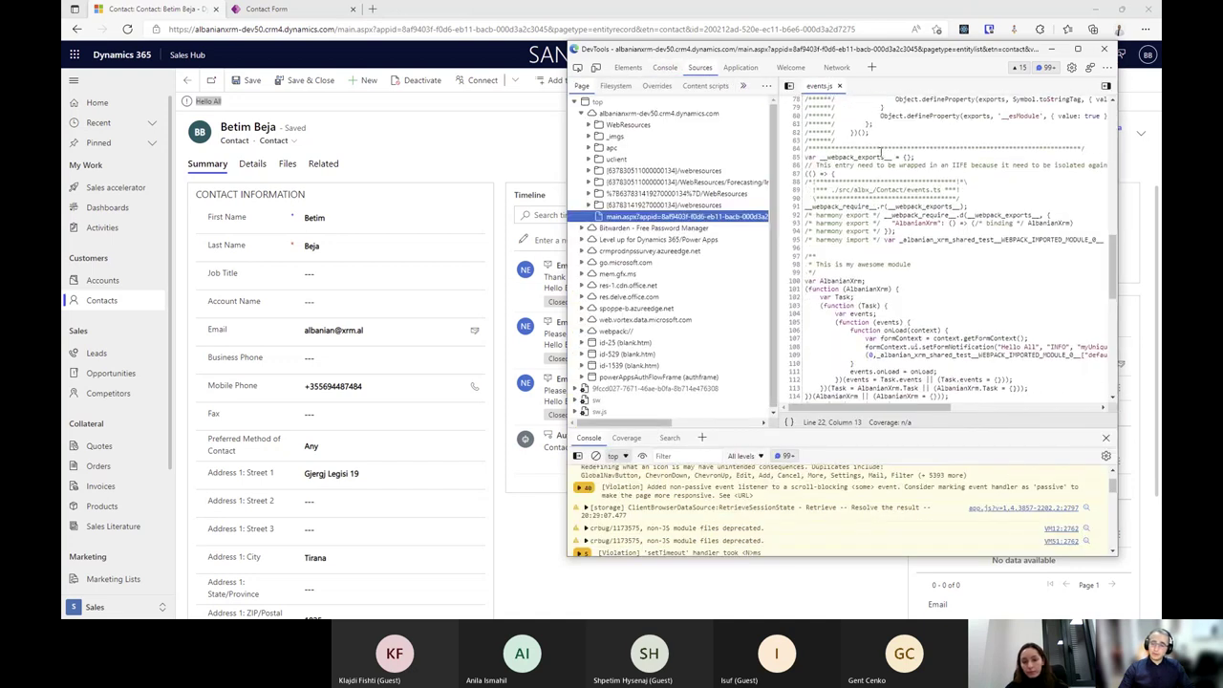
pyautogui.scroll(-5, 866, 226)
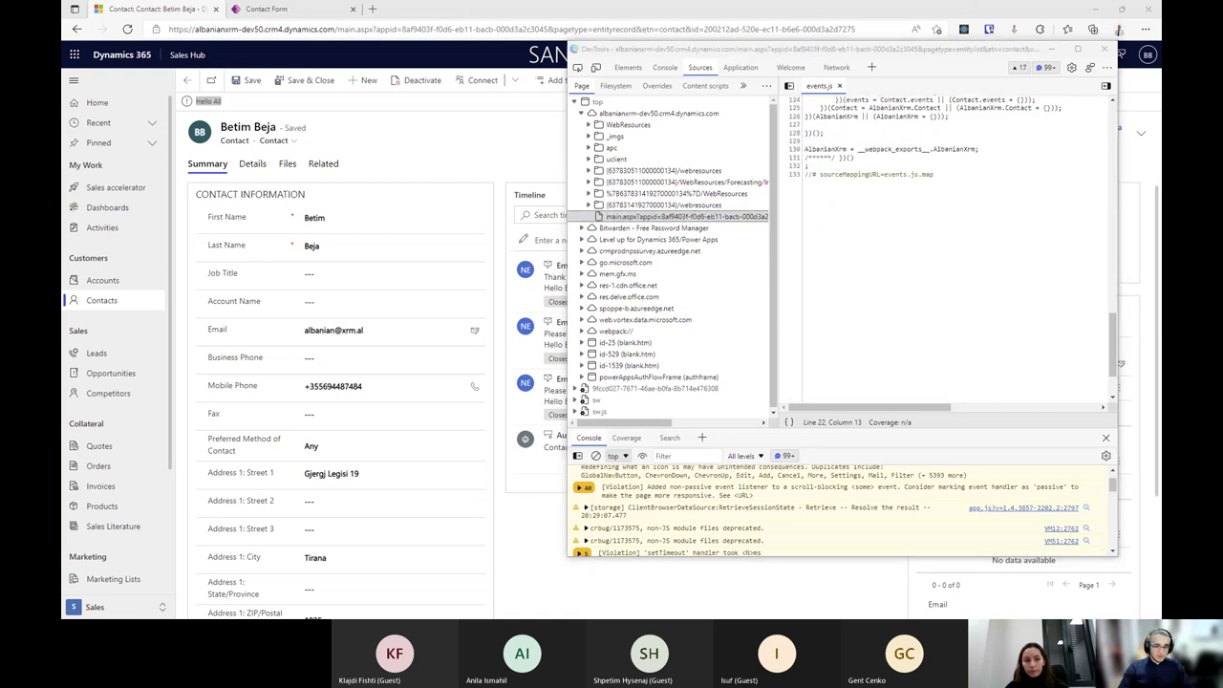
# Switch to Visual Studio Code and open webpack.config.js at its namespace, entry and devtool settings
pyautogui.hotkey('alt', 'Tab')
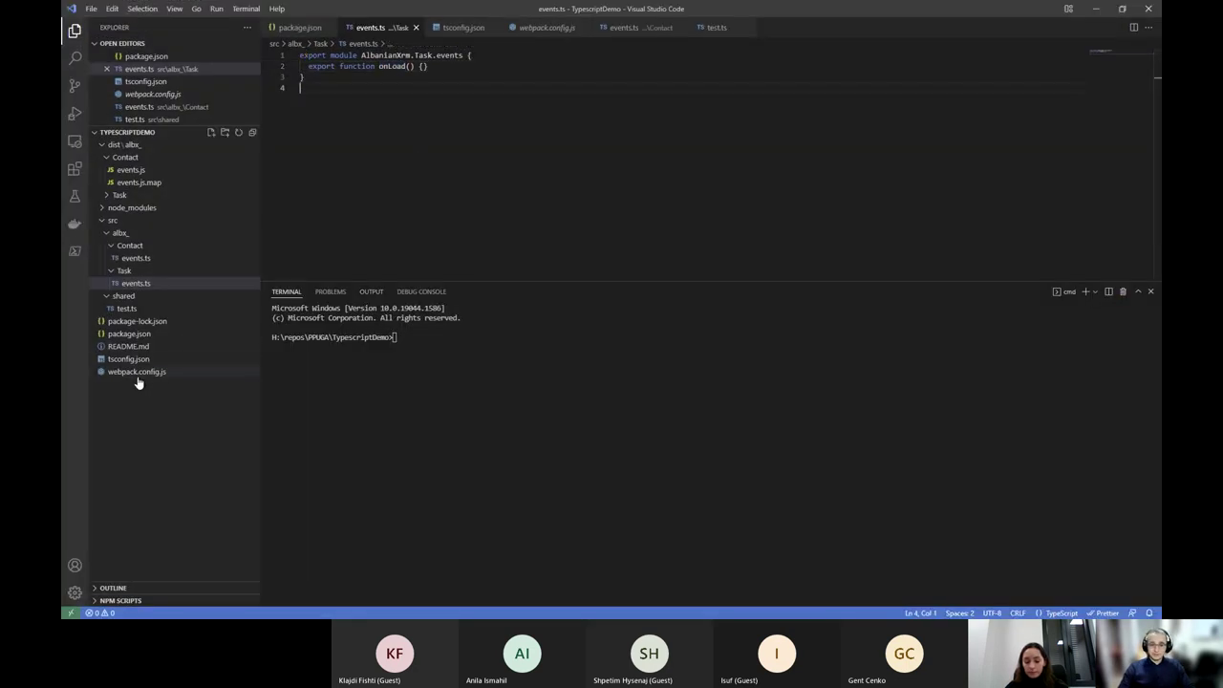
pyautogui.click(136, 373)
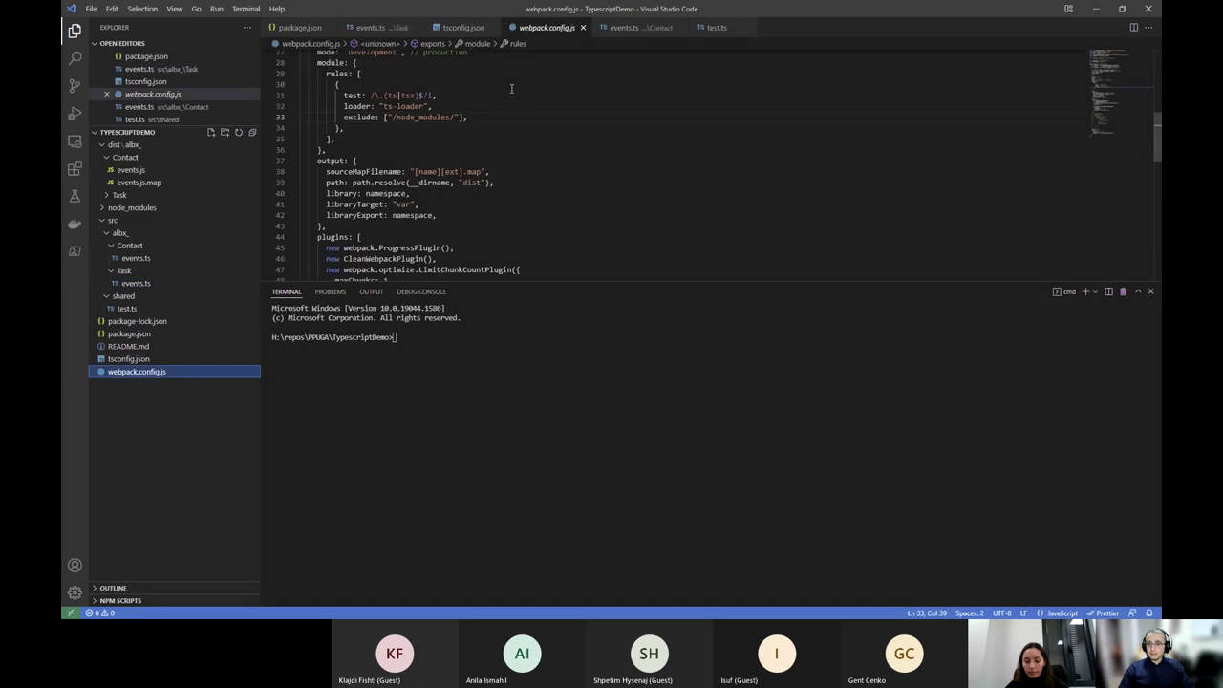
pyautogui.scroll(7, 512, 89)
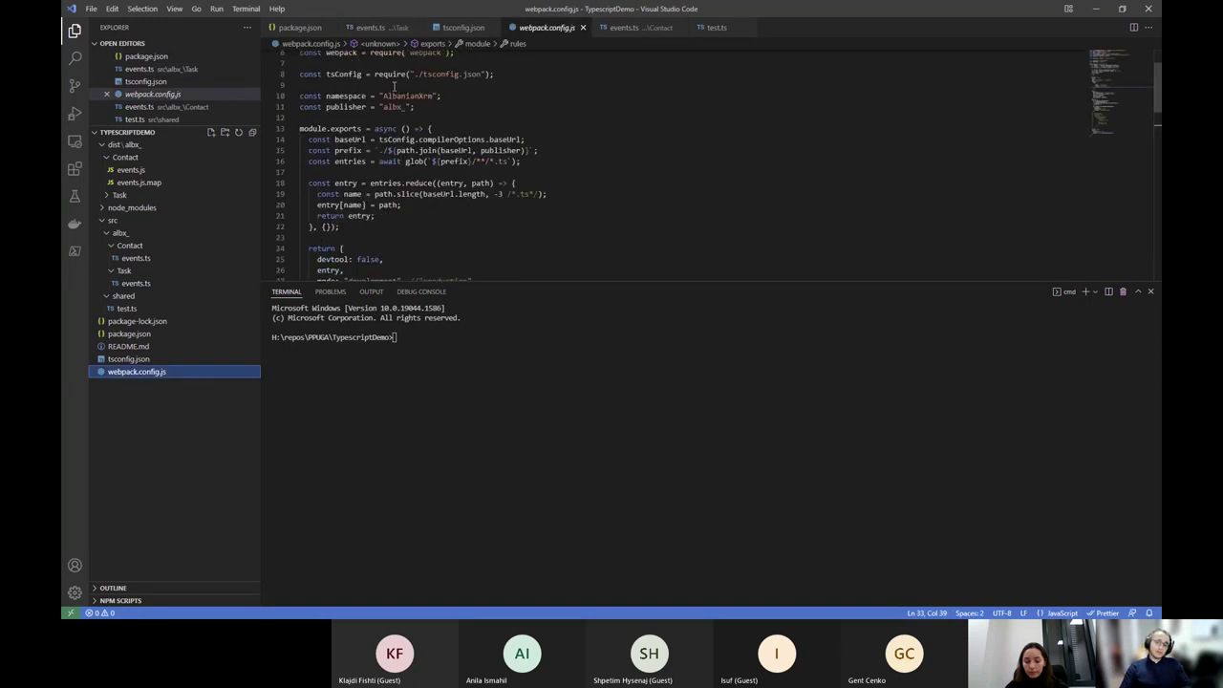